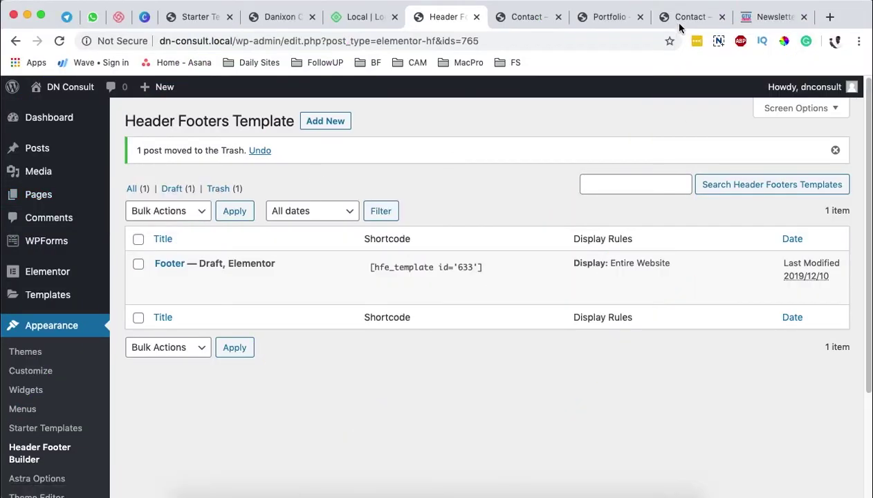
Confirm the live Services page is still empty, then return to the Header Footers Template list
click(681, 21)
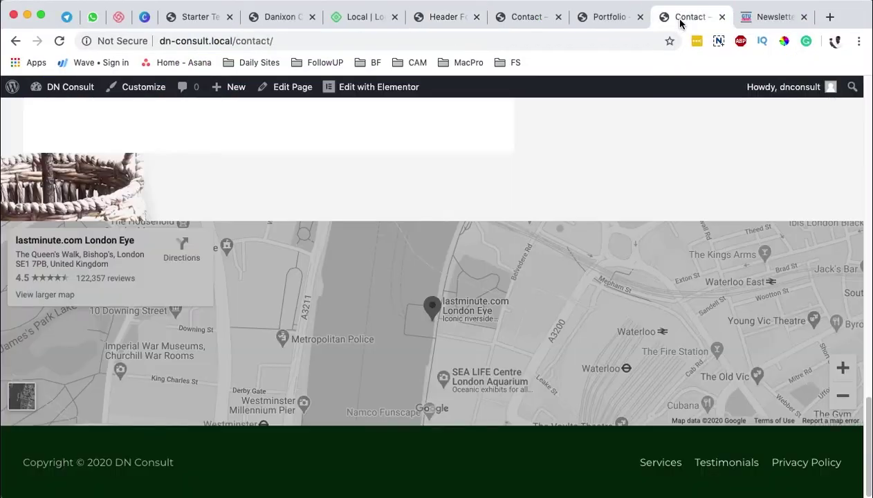
scroll(597, 226, up, 20)
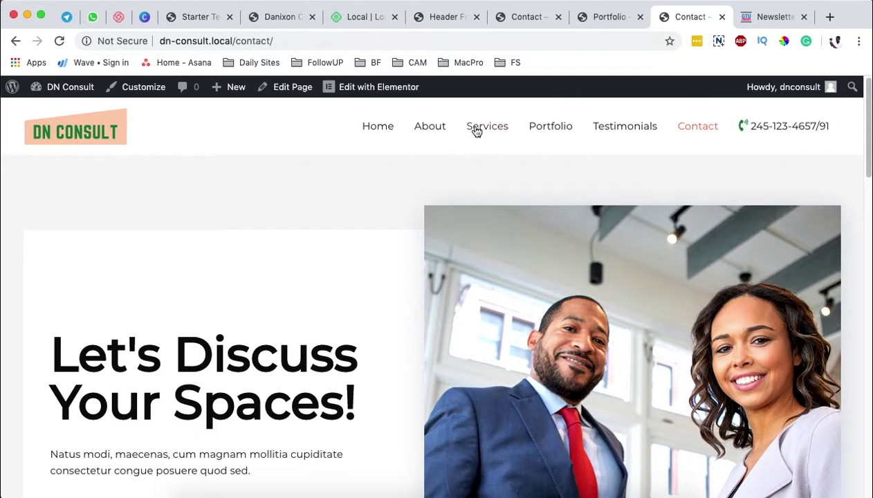
click(476, 132)
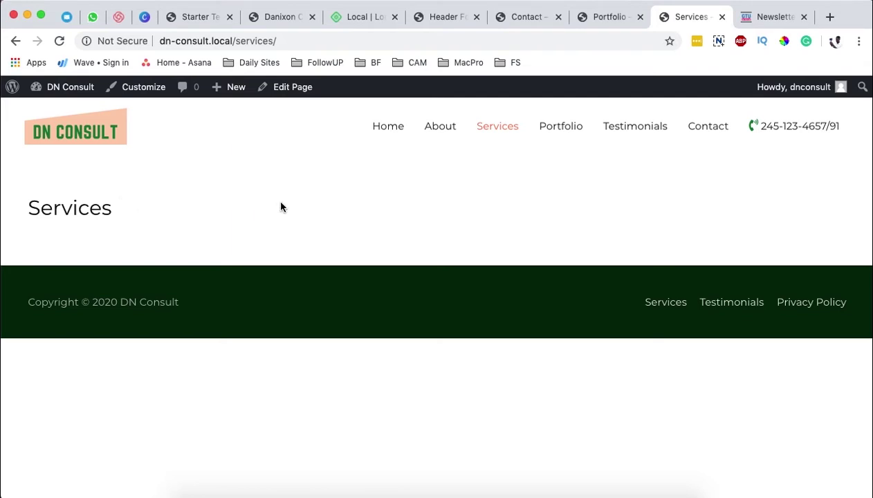
click(446, 19)
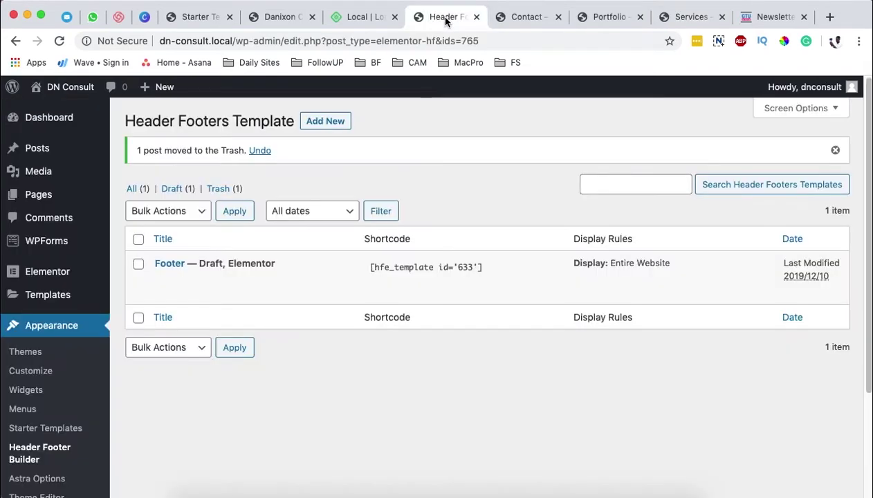
From All Pages, open the Services page in the Elementor editor
click(125, 197)
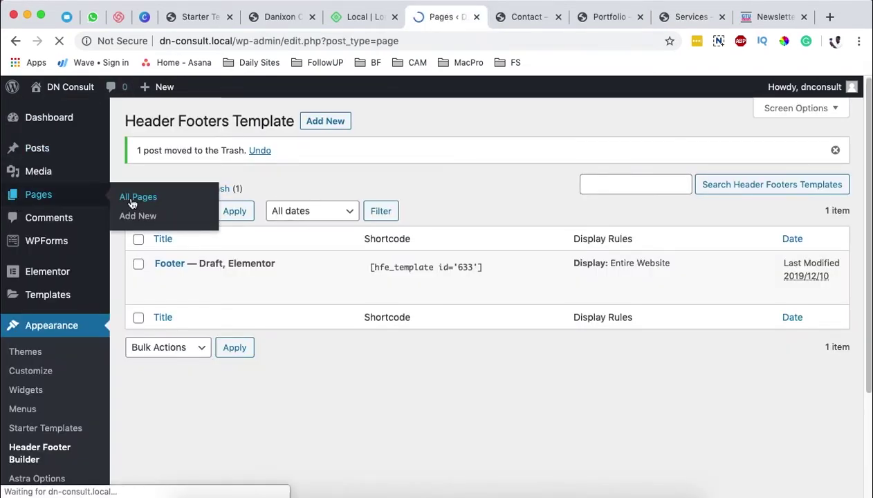
scroll(291, 414, down, 3)
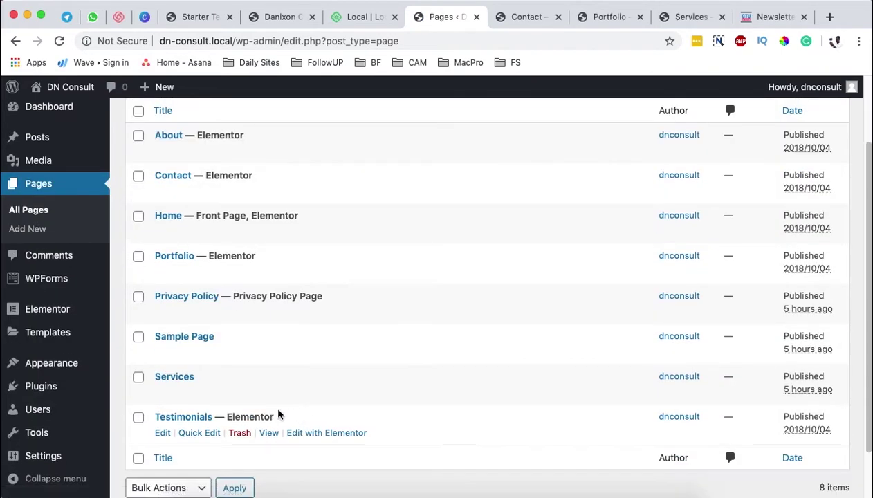
click(163, 392)
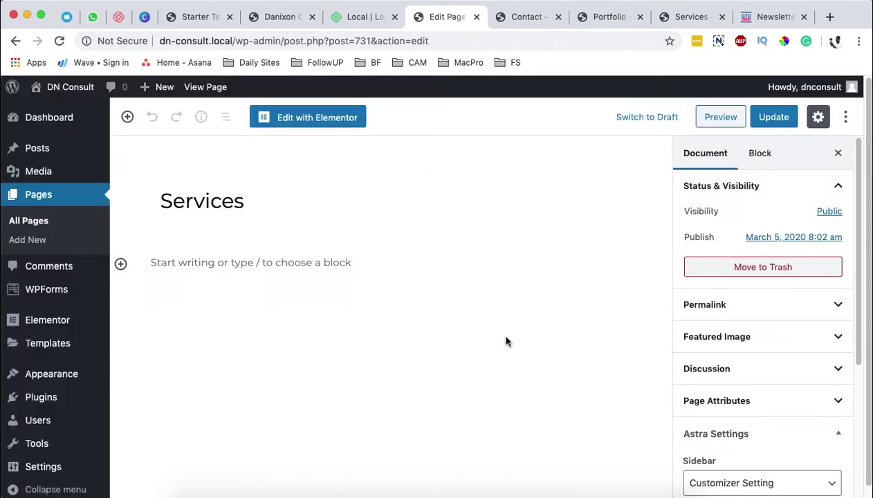
click(311, 118)
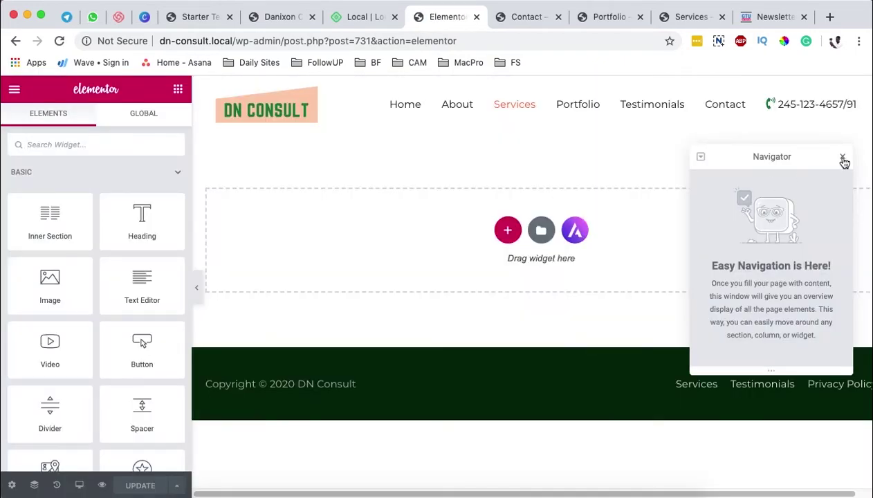
Glance at the live Portfolio and Services tabs, then close the live Services tab
click(601, 23)
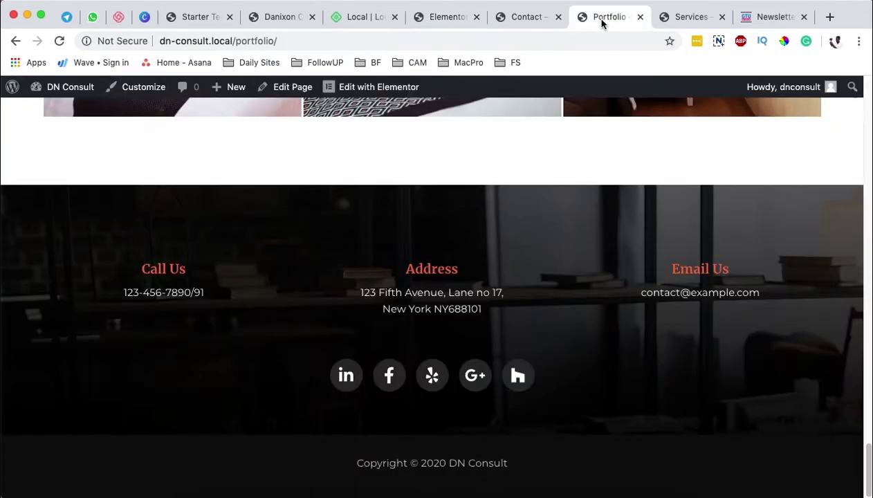
scroll(545, 227, up, 20)
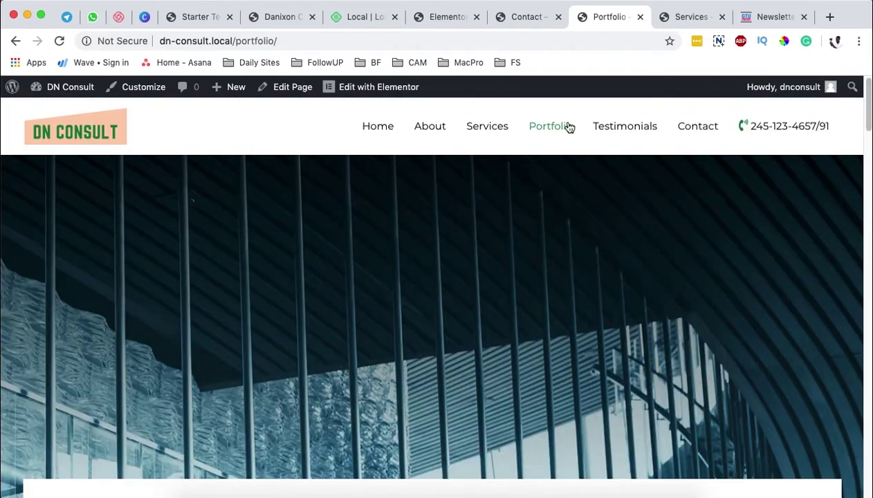
click(677, 22)
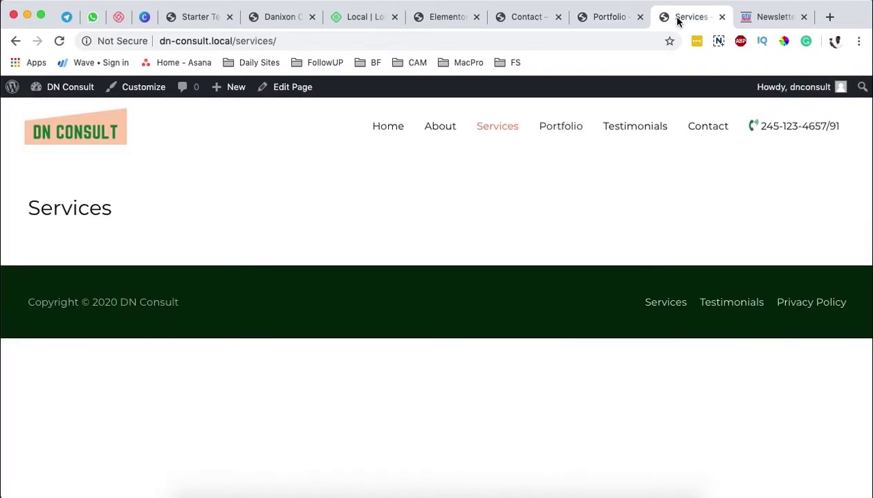
click(722, 18)
Open the Home page in Elementor in a separate tab via Pages > All Pages
click(453, 20)
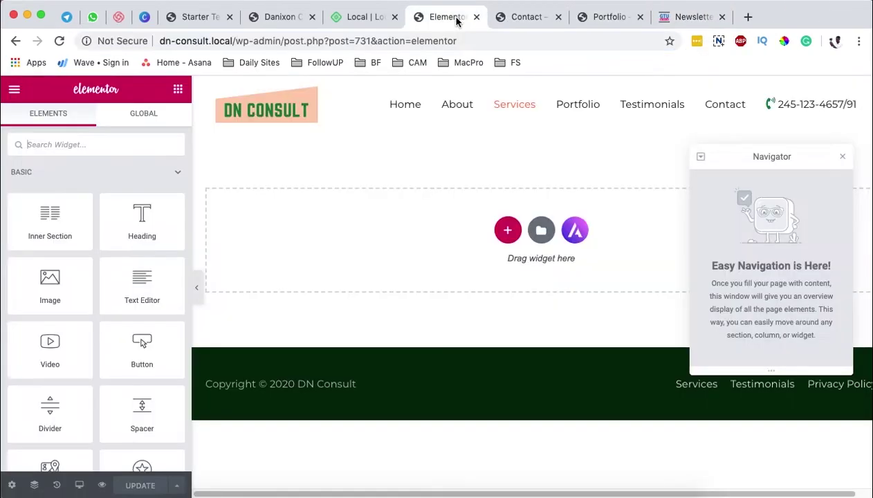
click(503, 21)
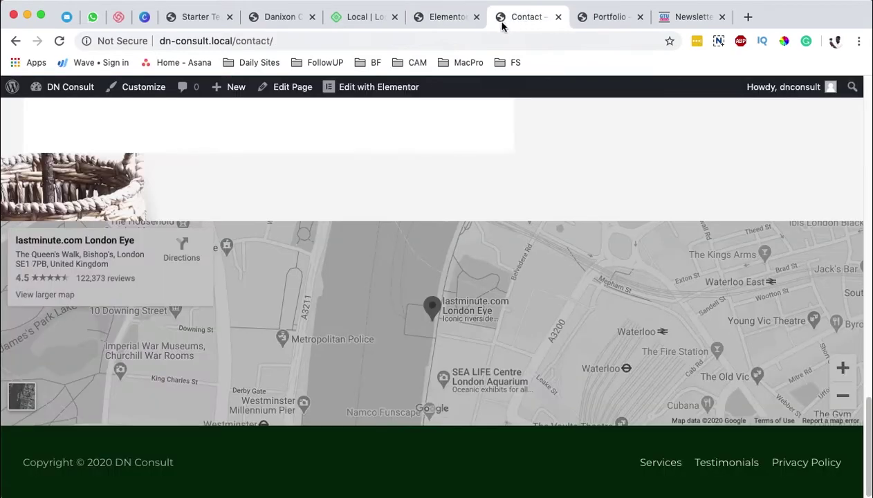
mouse_move(64, 96)
click(59, 110)
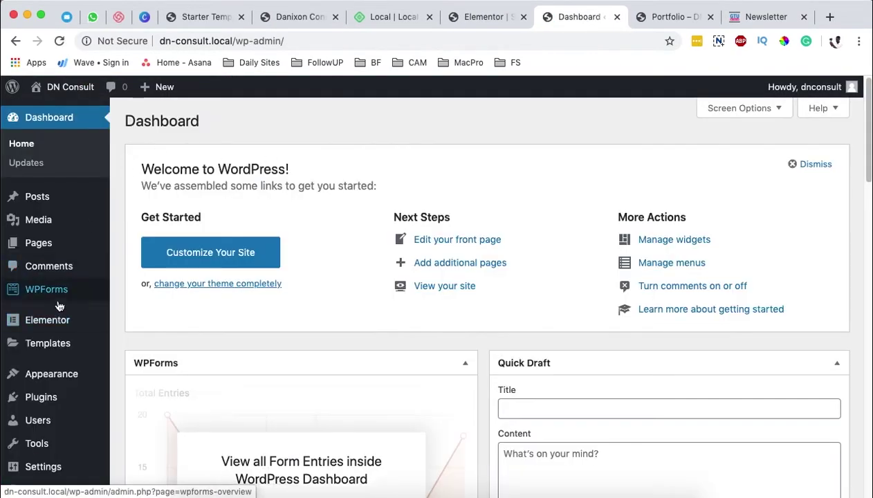
mouse_move(36, 250)
click(130, 244)
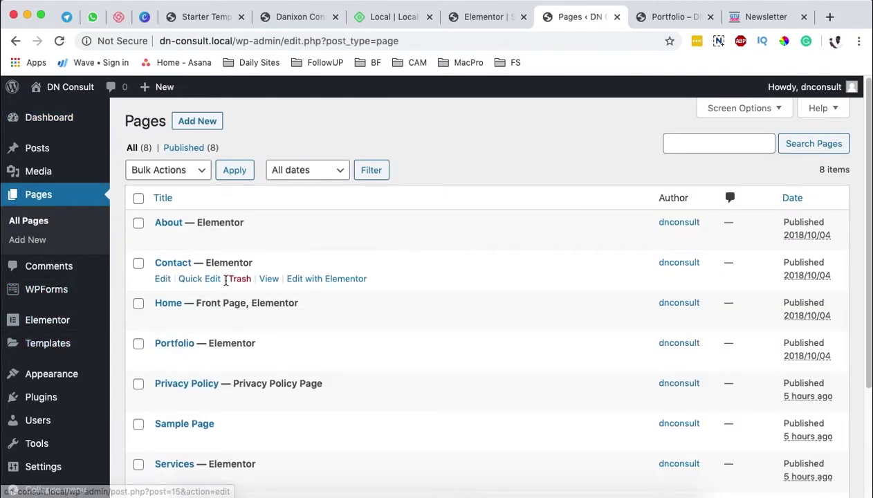
super+click(324, 320)
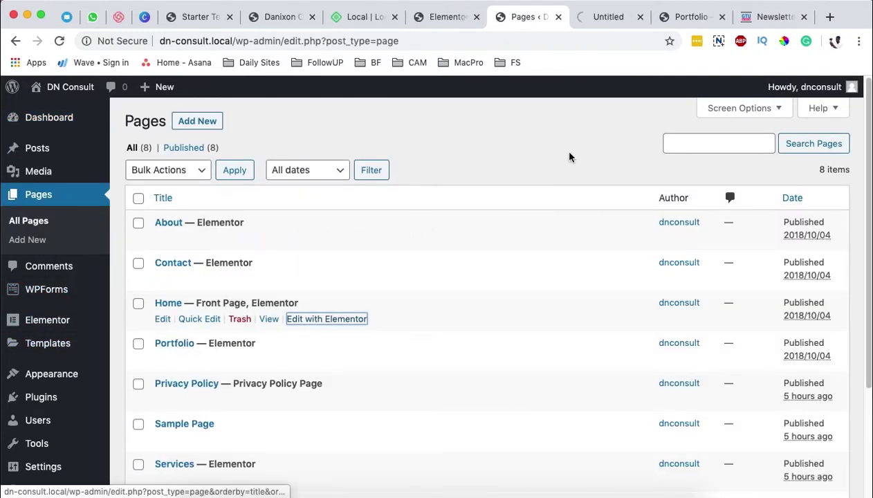
Copy the Home page's top hero section and go back to the Services editor
click(610, 20)
click(536, 92)
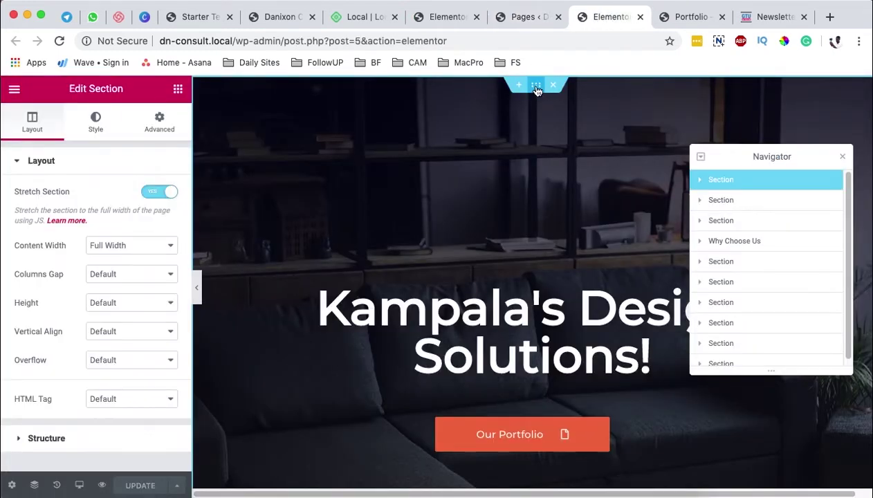
right_click(536, 88)
click(564, 147)
click(452, 19)
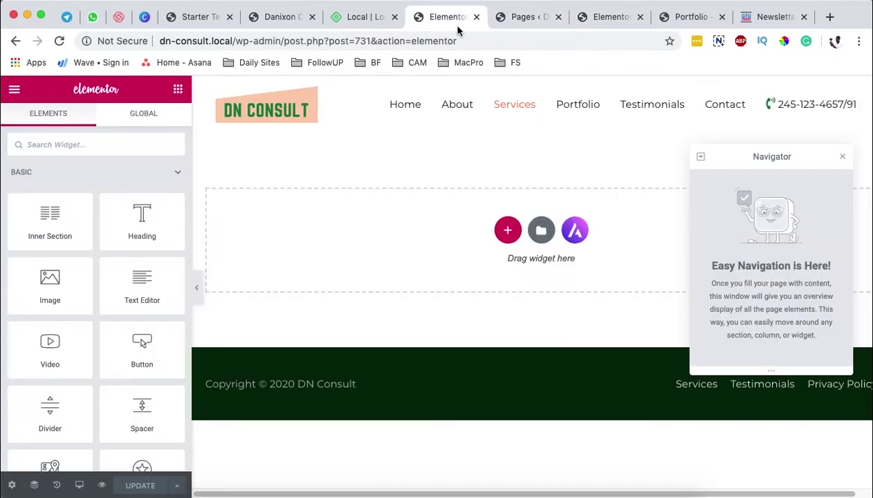
Paste the Home hero section into Services and retitle its heading 'Our Services'
right_click(475, 231)
click(504, 241)
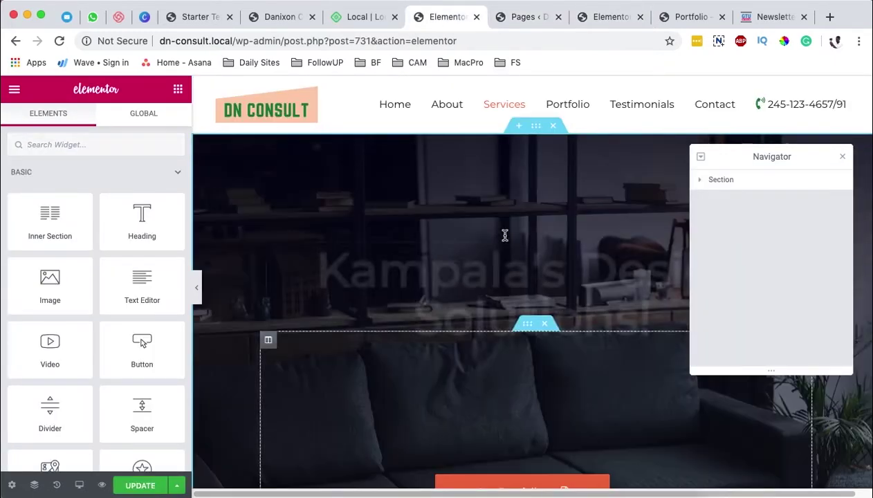
click(510, 371)
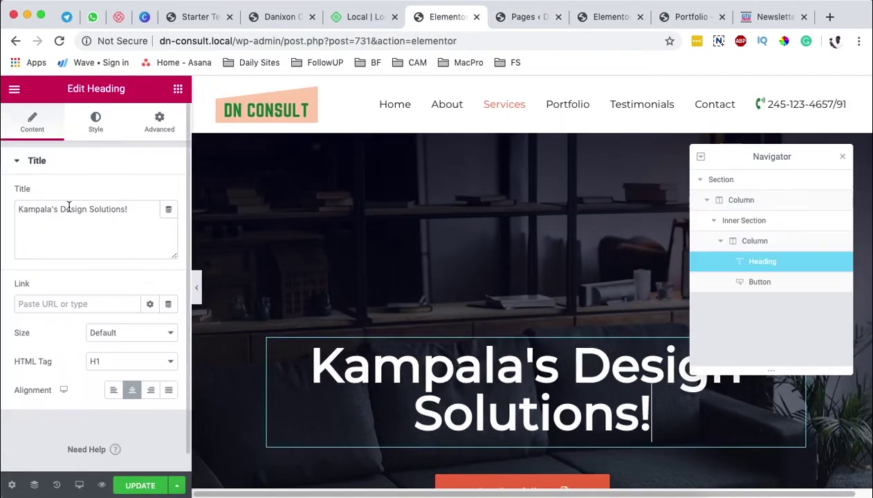
triple_click(49, 212)
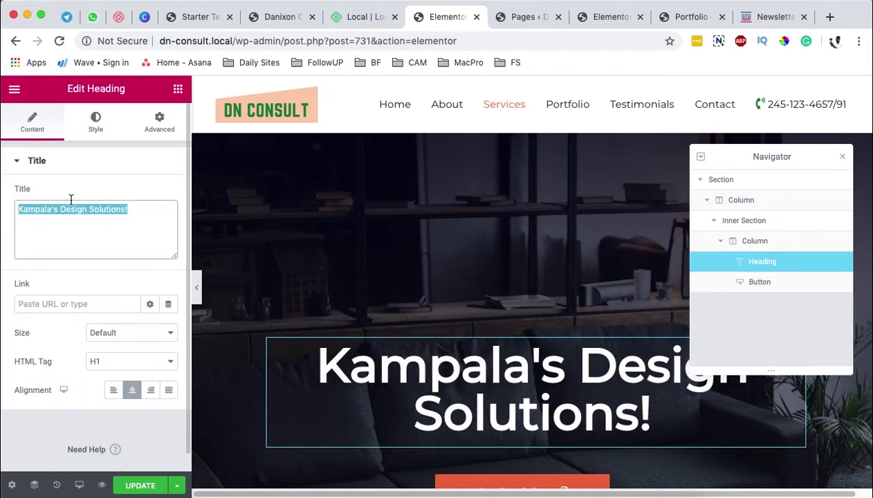
text(Our Services)
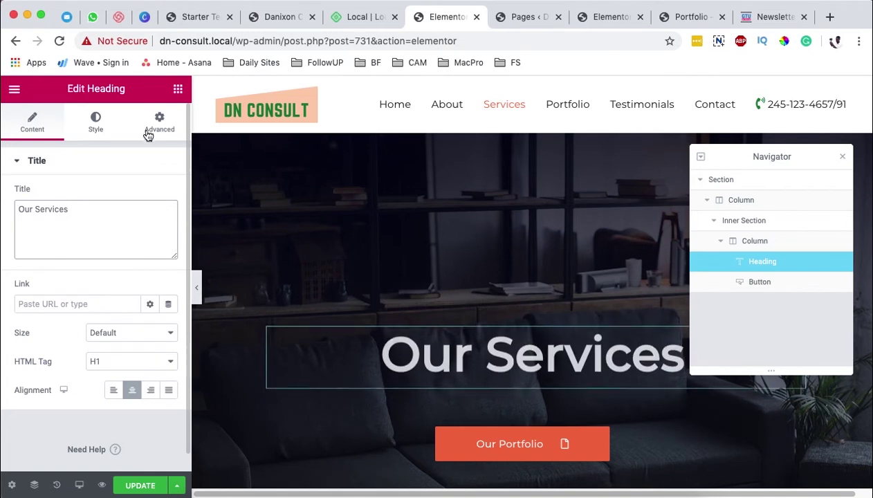
Switch the hero section's height to Min Height and set it to 392 px
click(534, 132)
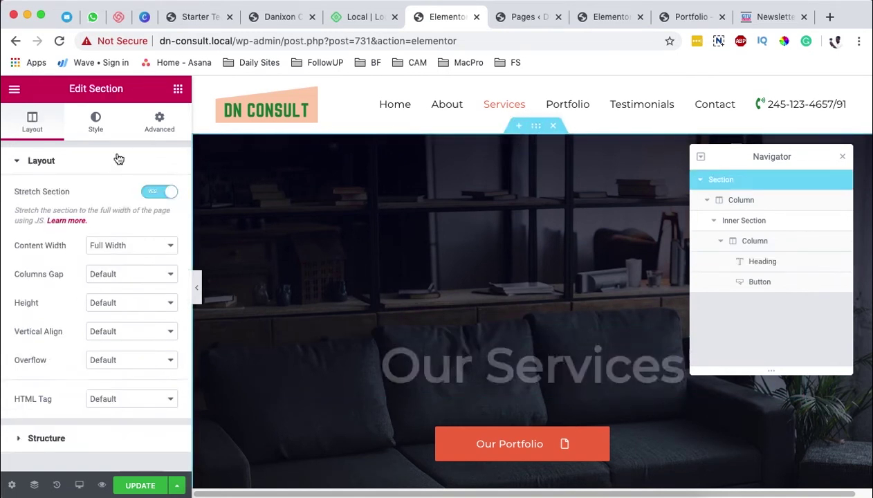
click(116, 307)
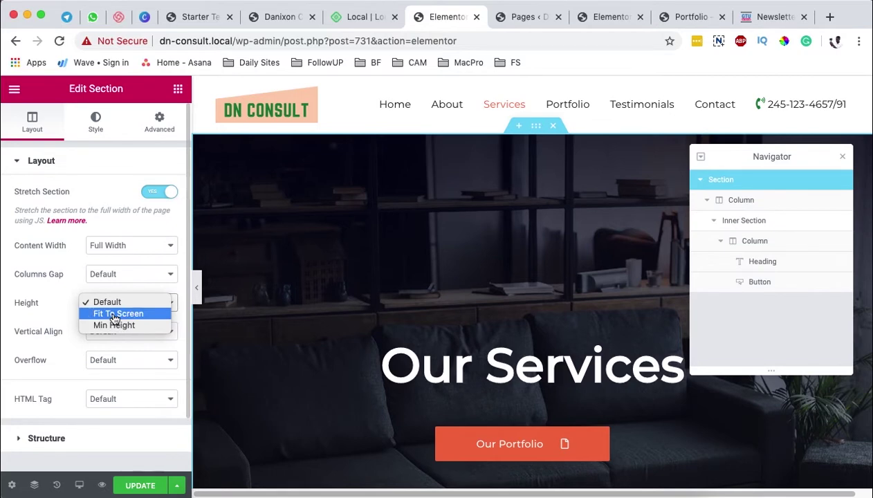
click(114, 315)
click(842, 158)
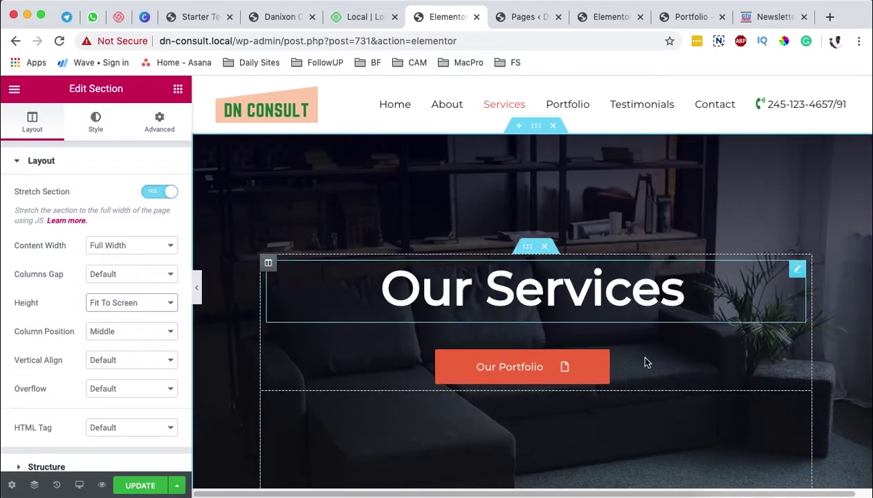
scroll(630, 343, down, 3)
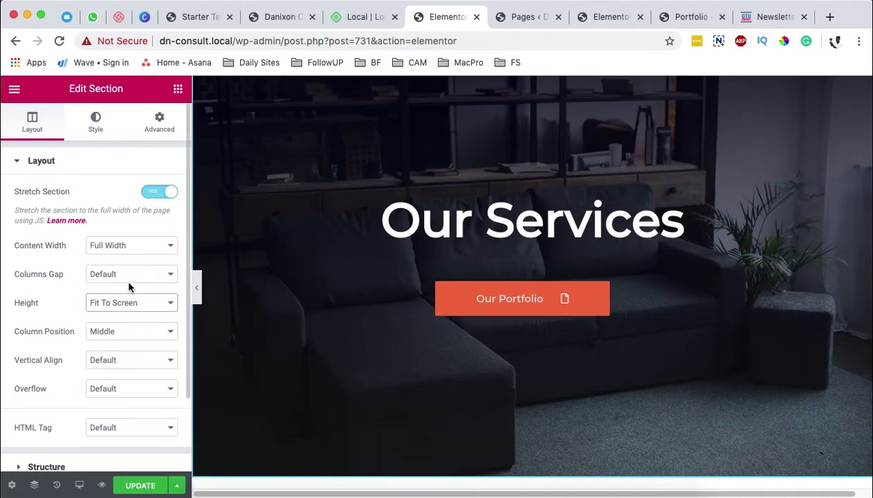
click(128, 302)
key(Escape)
click(135, 311)
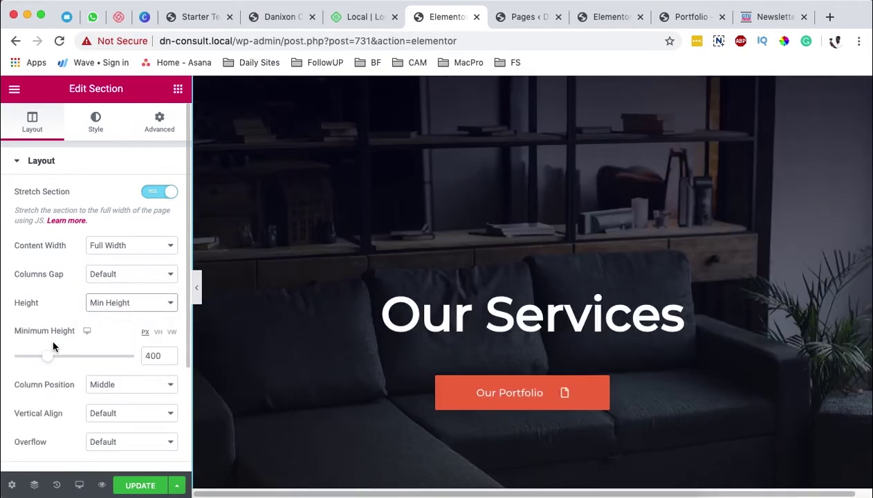
mouse_move(48, 362)
mouse_down()
mouse_move(8, 356)
mouse_move(52, 352)
mouse_move(12, 353)
mouse_move(39, 354)
mouse_up()
Set the hero section's padding to 0, then unlink it and give Top 50 px
click(159, 122)
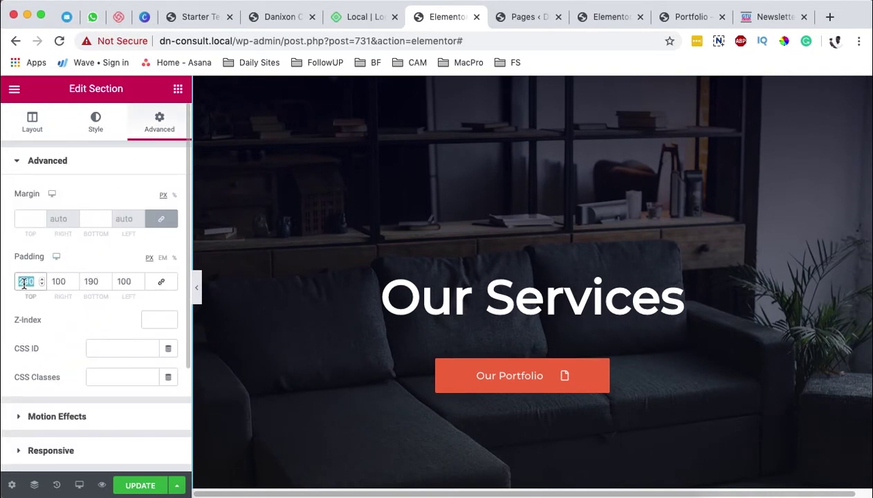
text(0)
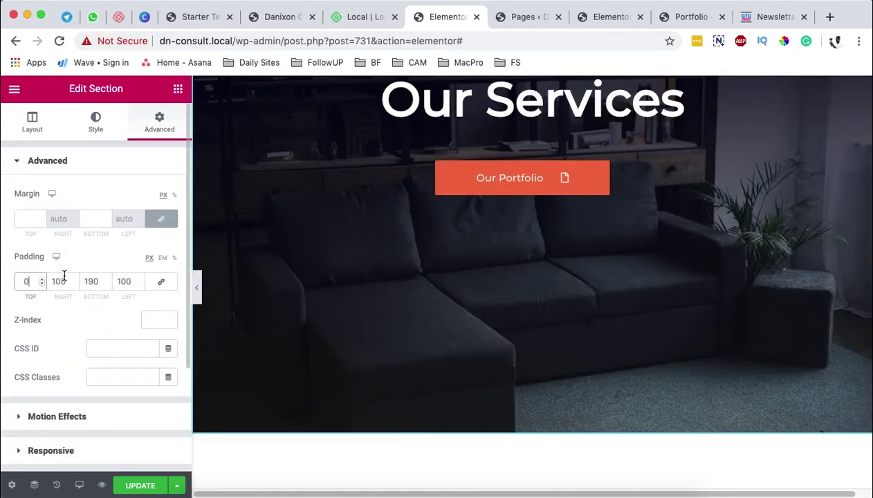
click(161, 282)
scroll(415, 277, up, 2)
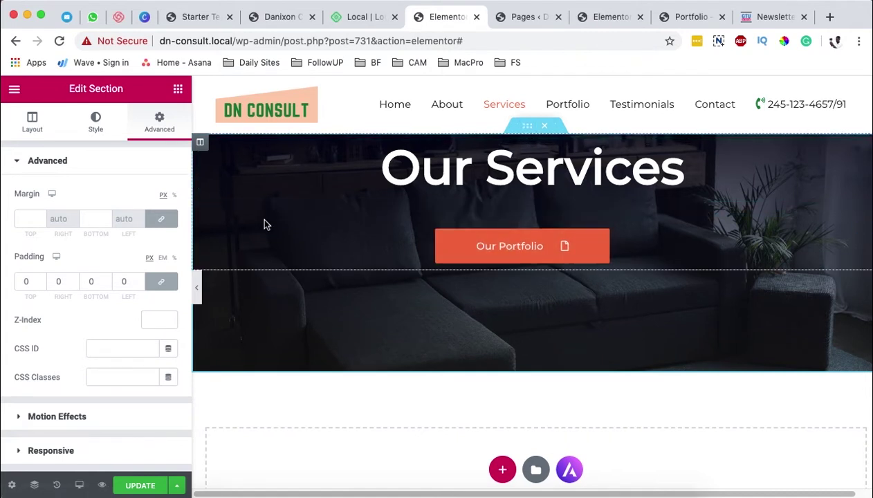
click(163, 281)
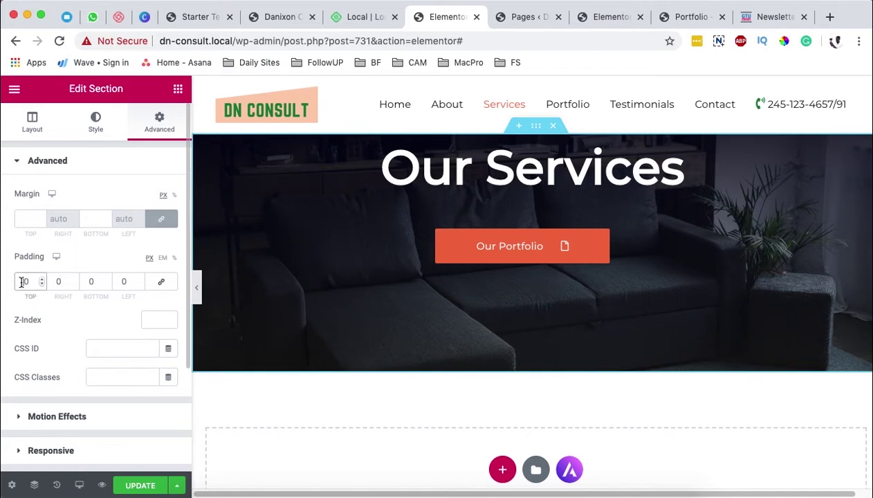
text(1)
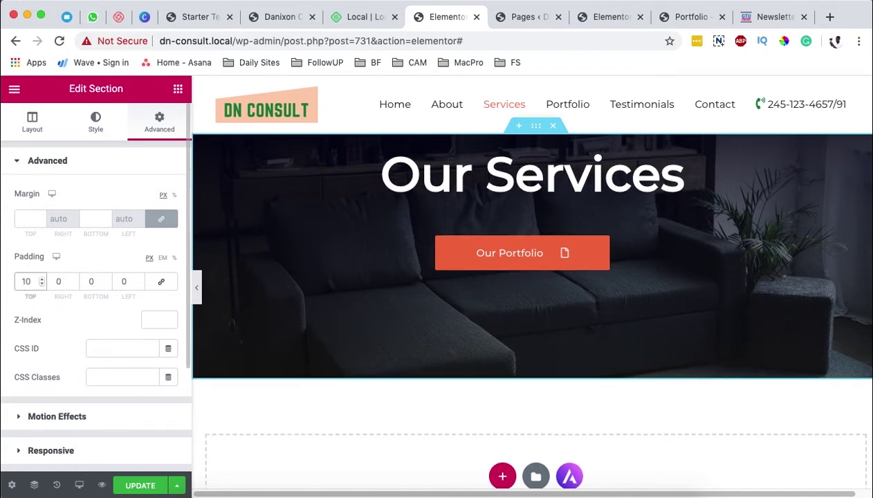
key(BackSpace)
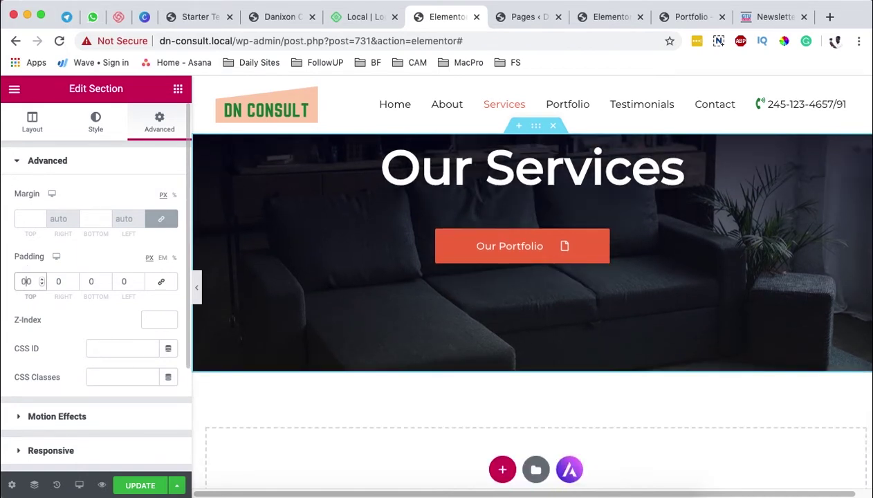
text(5)
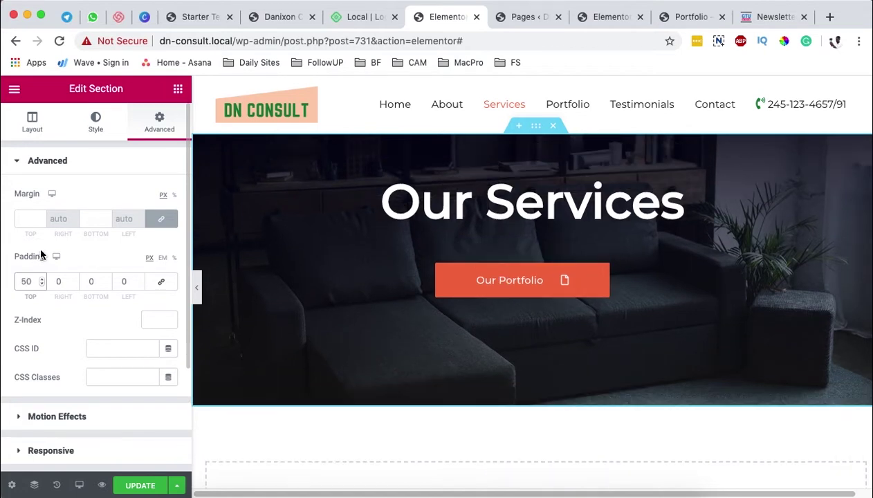
click(32, 122)
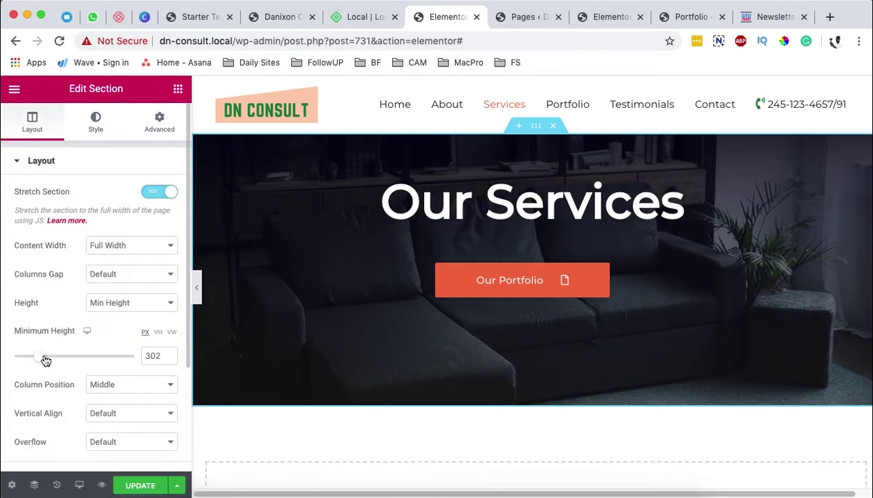
Raise the hero's minimum height to about 507 px and zero the inner section's bottom padding
drag(45, 360, 60, 359)
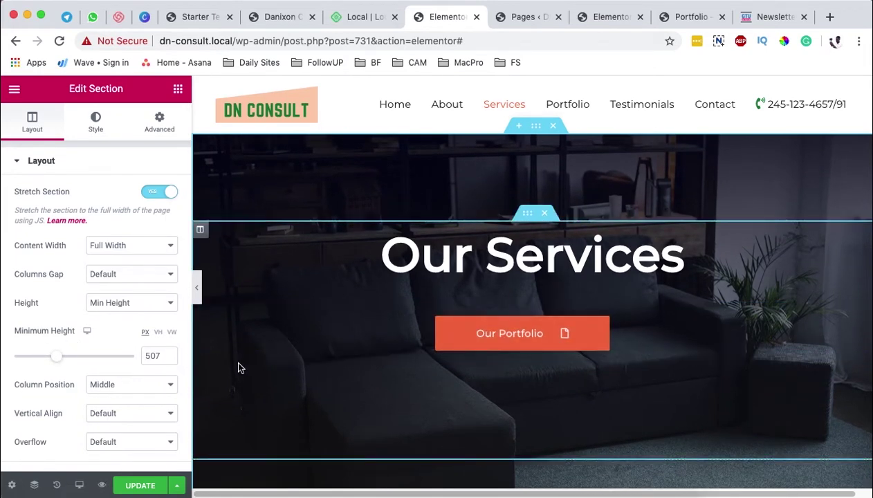
click(527, 213)
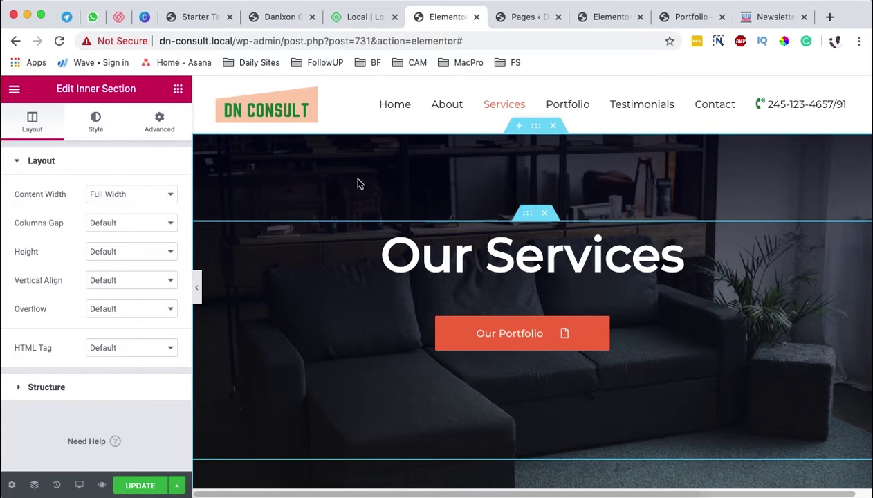
click(159, 123)
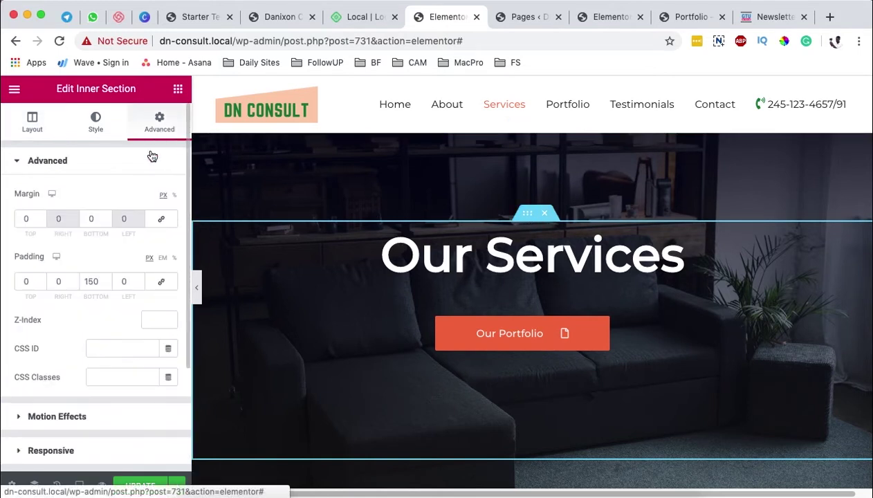
text(0)
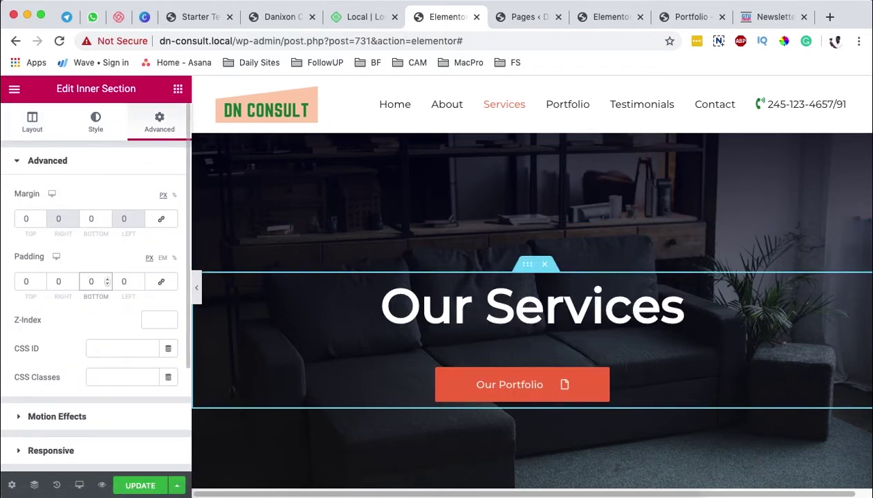
Relink the inner section's padding and margin values and delete the Our Portfolio button
click(161, 281)
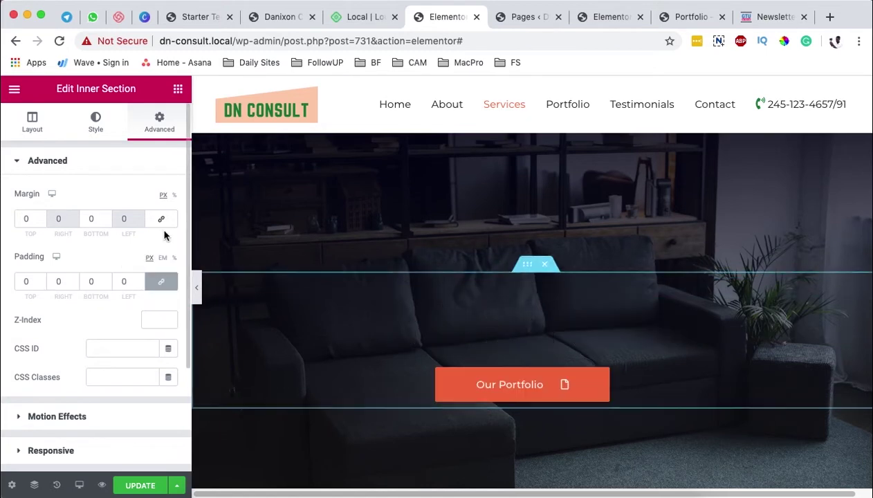
click(161, 219)
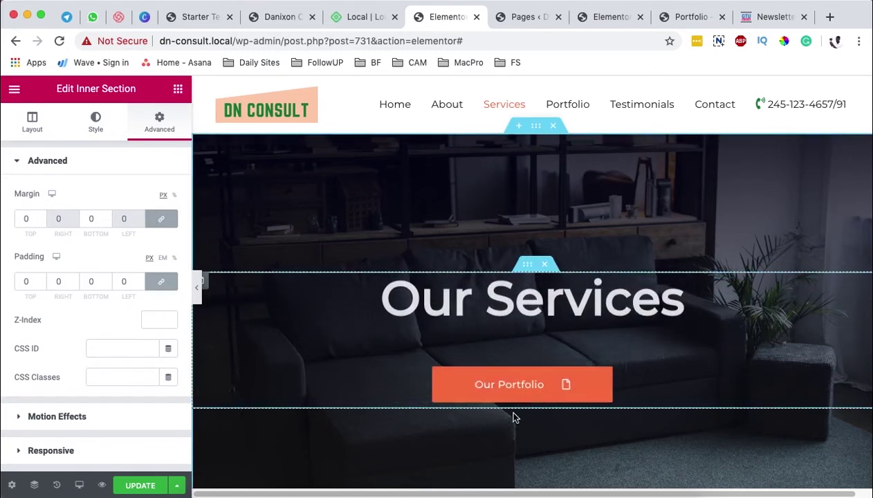
right_click(842, 366)
click(834, 487)
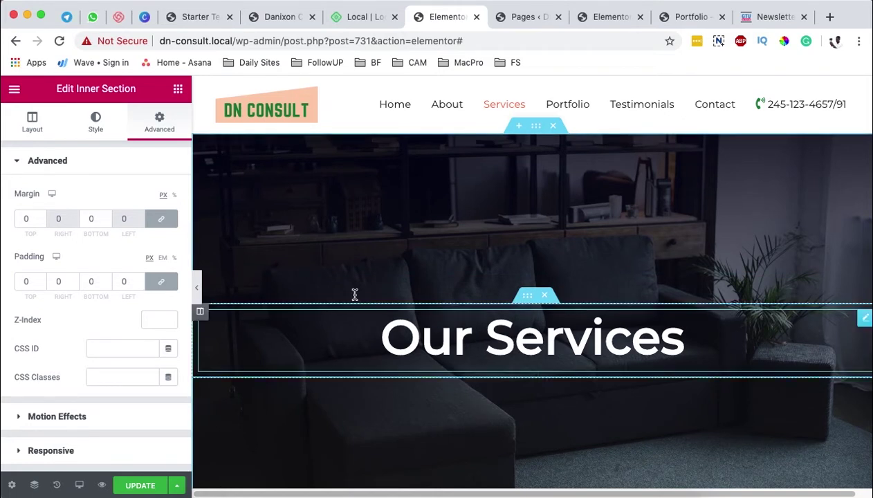
click(178, 88)
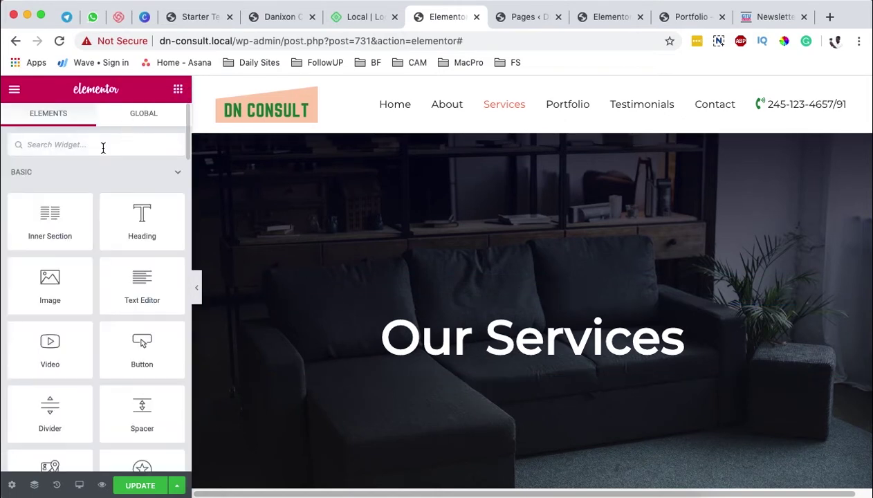
text(but)
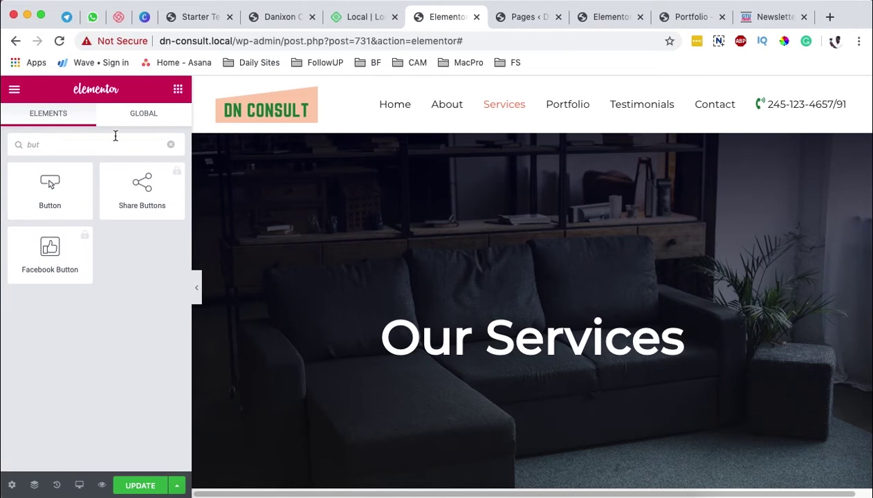
drag(48, 187, 678, 409)
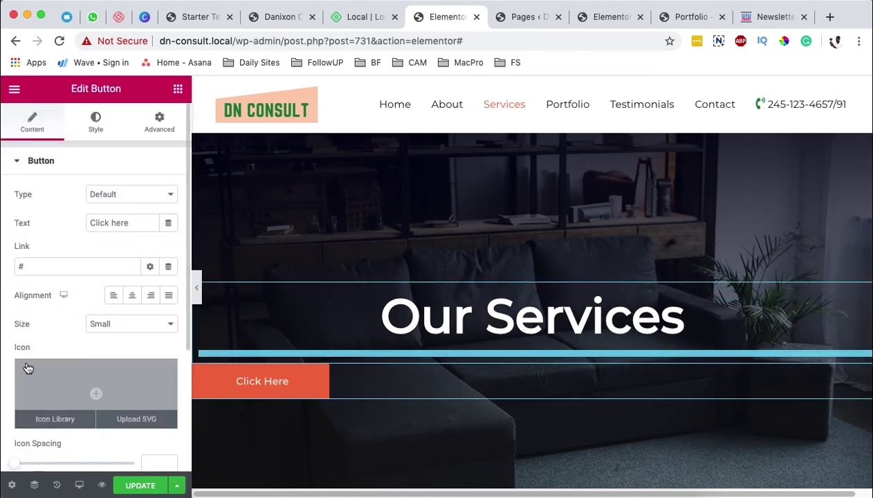
click(131, 296)
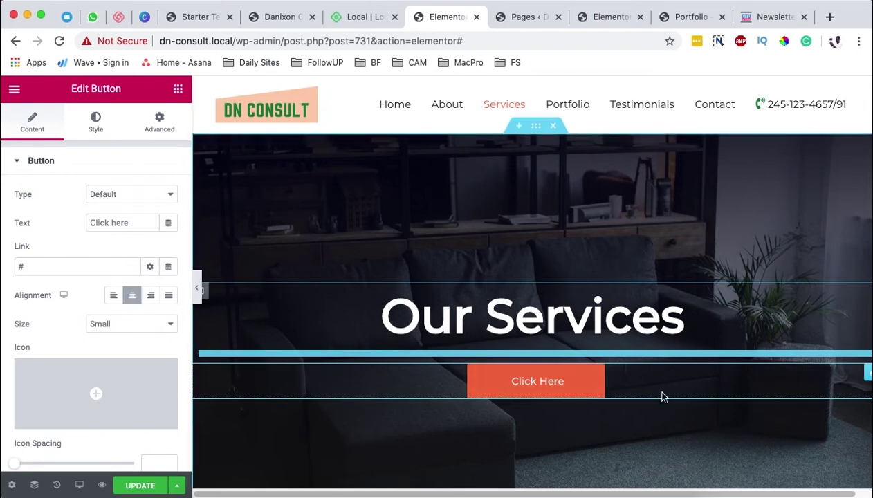
right_click(866, 377)
click(770, 484)
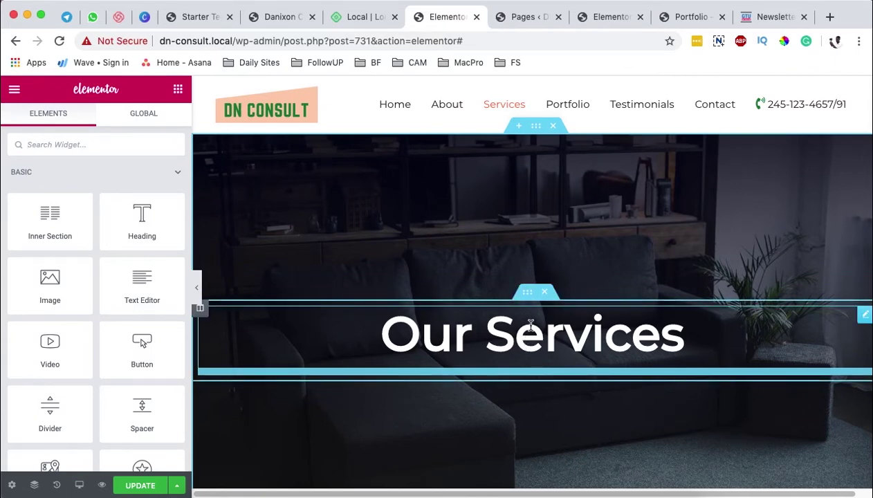
Copy the Home page's services grid section and return to the Services editor
click(613, 24)
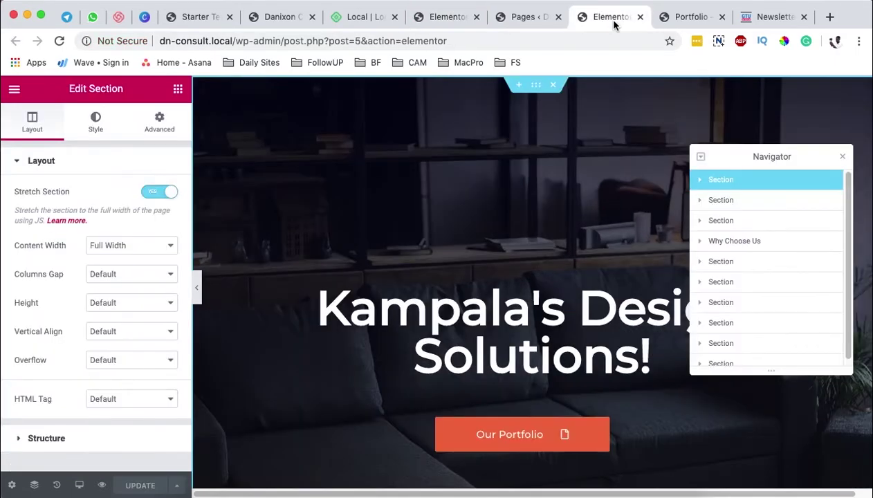
scroll(581, 283, down, 20)
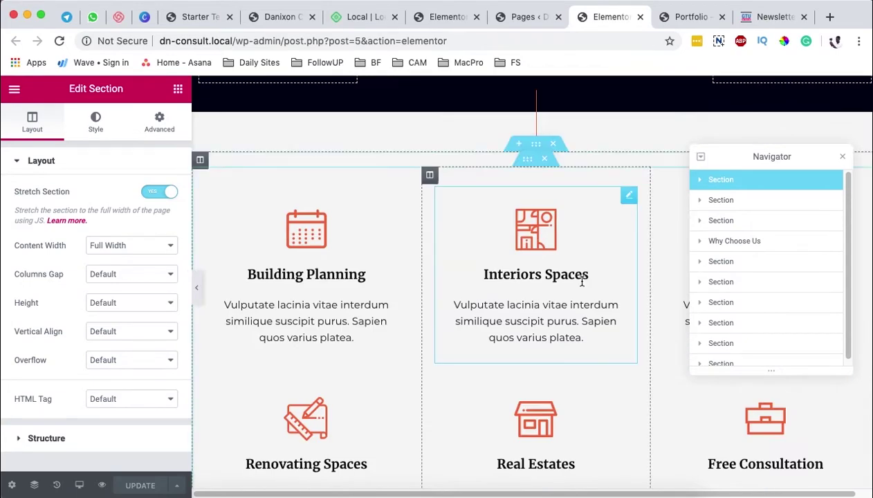
scroll(581, 280, up, 3)
scroll(581, 280, down, 2)
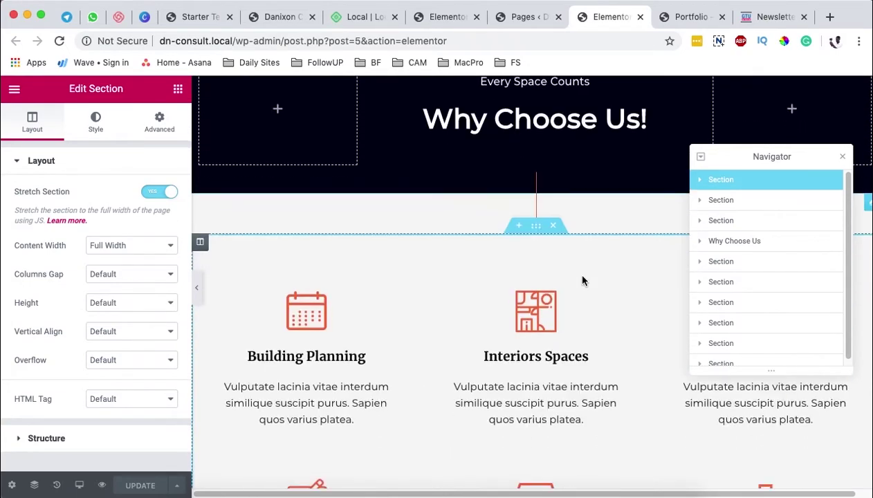
scroll(582, 281, down, 3)
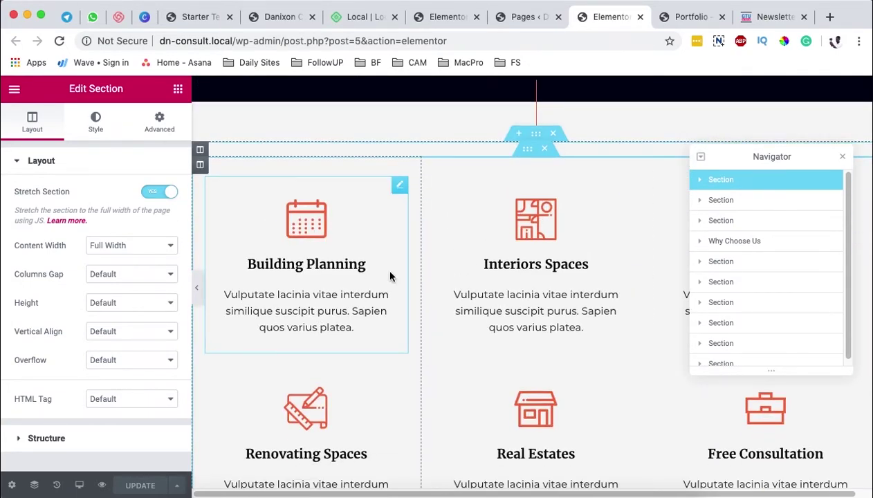
scroll(609, 353, down, 5)
scroll(577, 346, up, 7)
scroll(577, 346, down, 10)
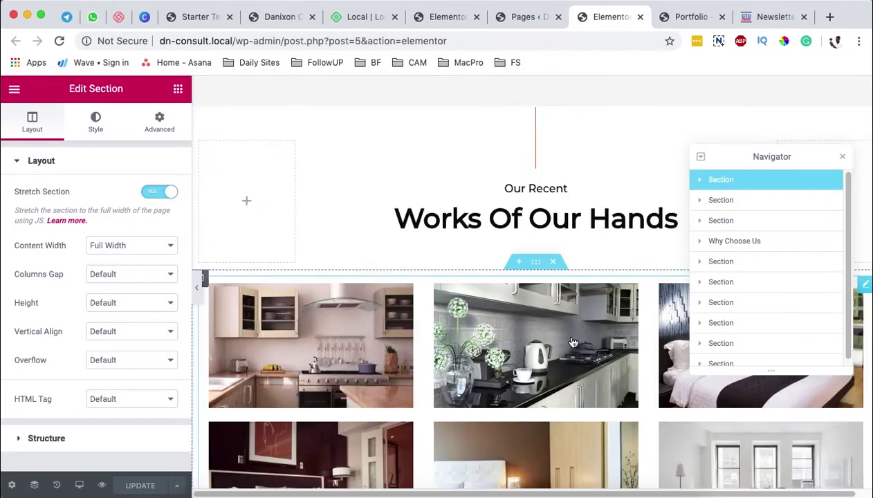
scroll(571, 340, up, 6)
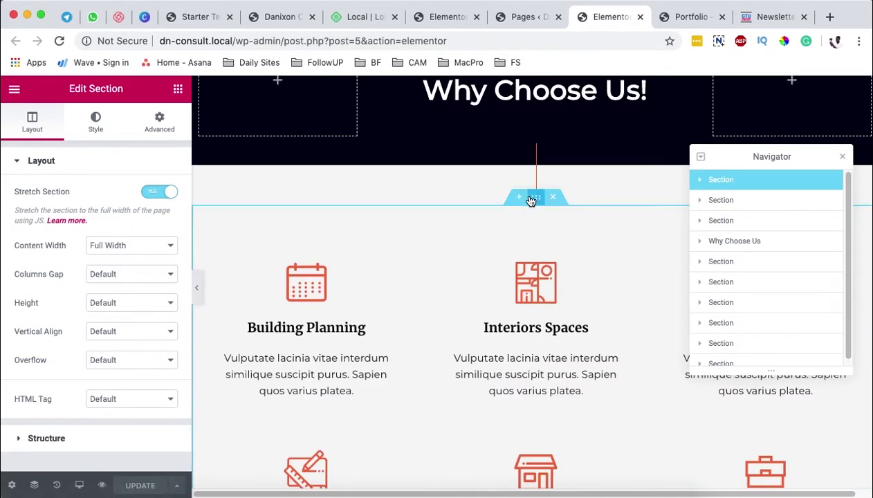
right_click(533, 202)
click(620, 255)
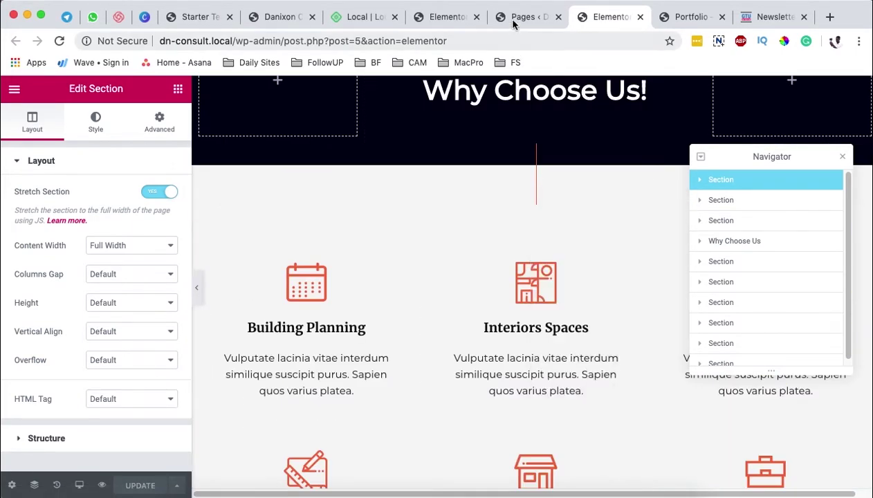
click(458, 23)
scroll(499, 308, down, 5)
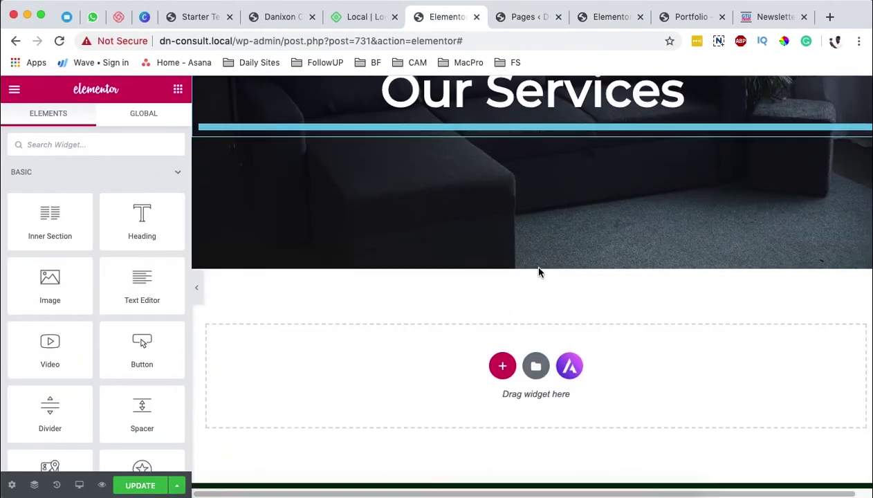
Paste the six-box grid, Building Planning through Free Consultation, into the empty section below the hero
right_click(482, 367)
click(477, 368)
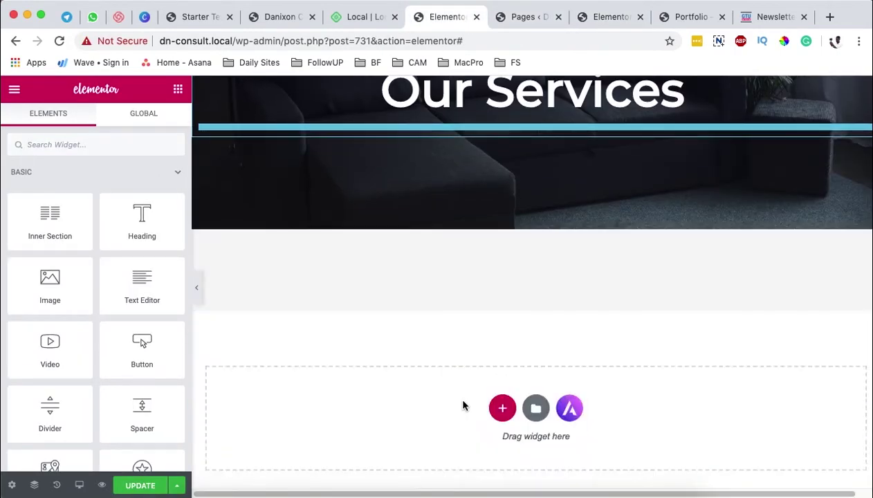
scroll(567, 315, down, 5)
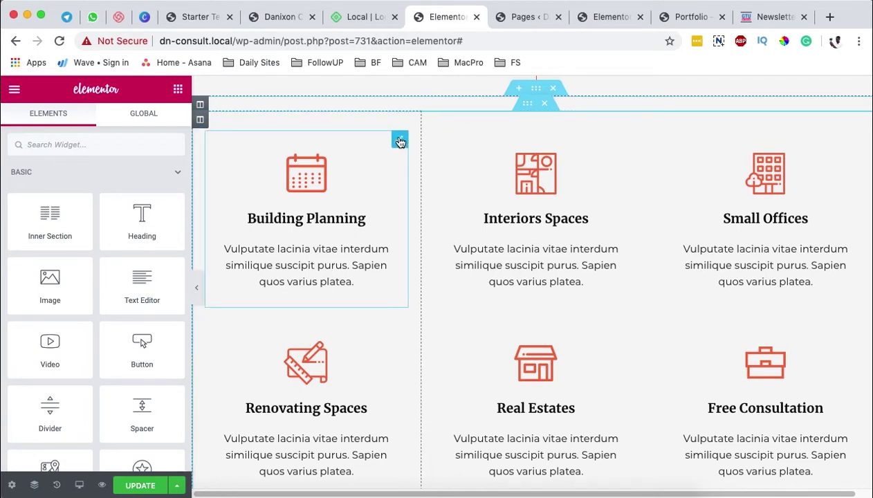
click(400, 141)
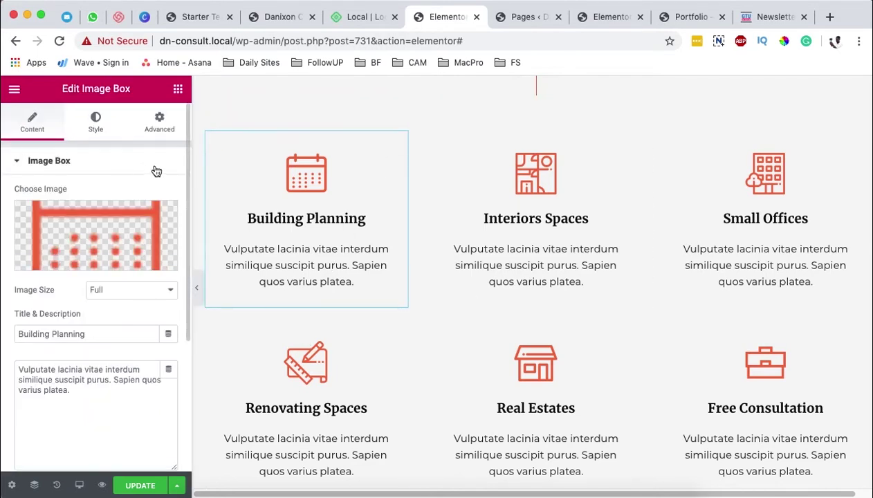
Duplicate the row of service image boxes
right_click(528, 104)
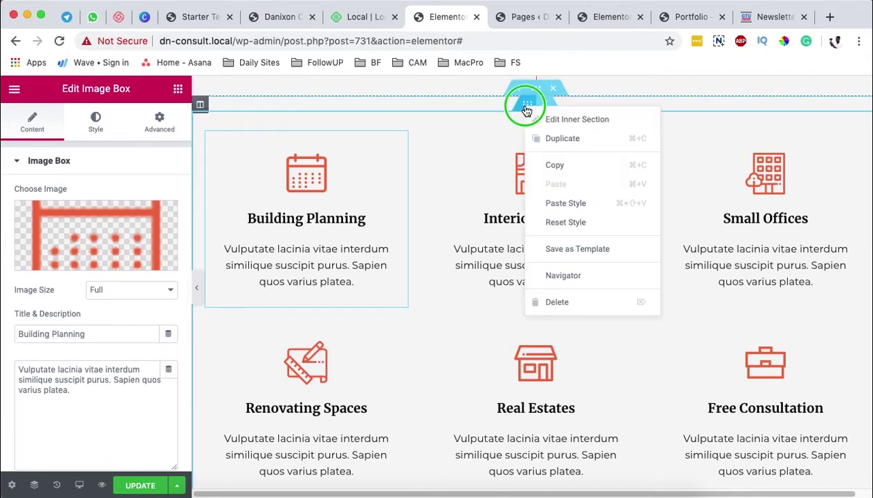
click(550, 141)
scroll(529, 325, down, 10)
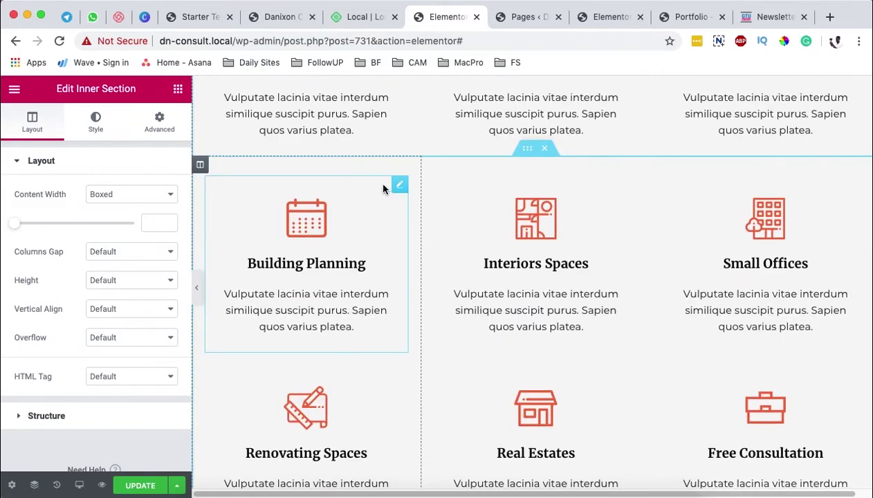
Delete the Building Planning, Interiors Spaces and Small Offices boxes from the copied section
right_click(404, 192)
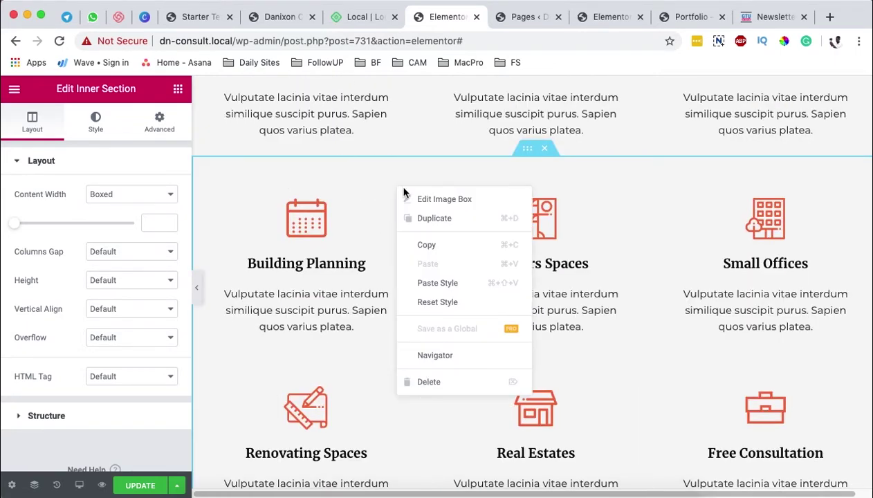
click(423, 382)
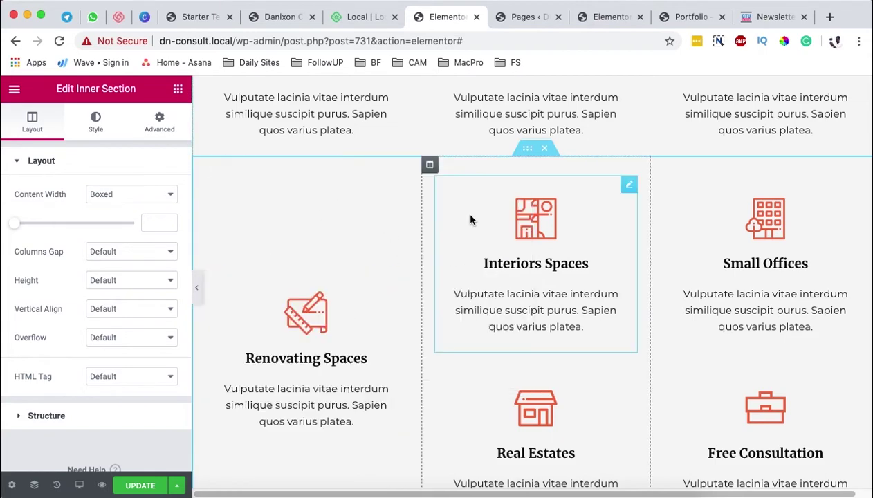
right_click(618, 188)
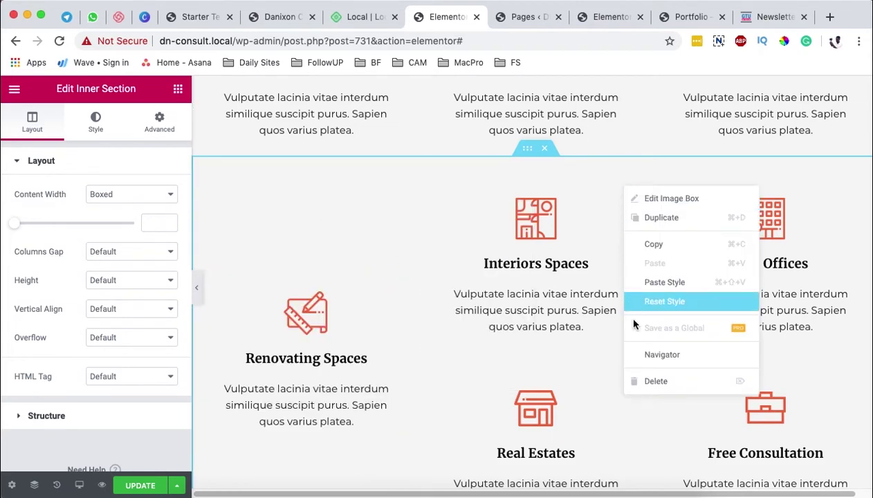
click(633, 380)
right_click(849, 197)
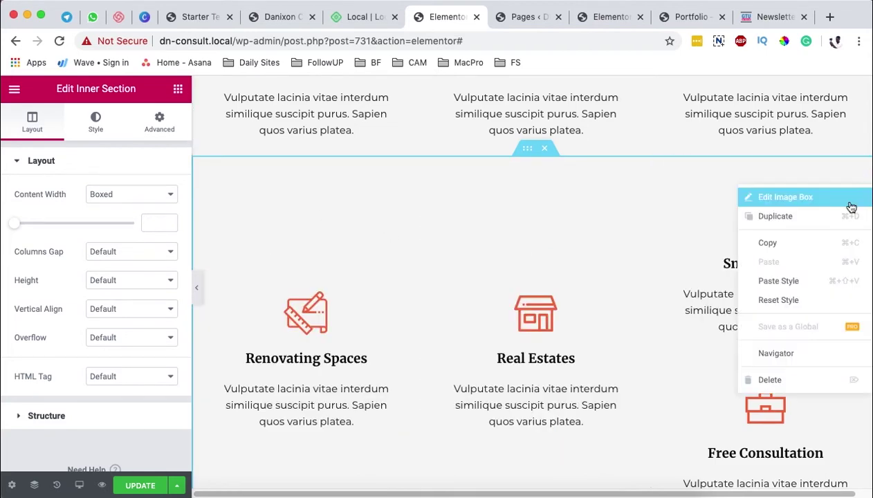
click(790, 381)
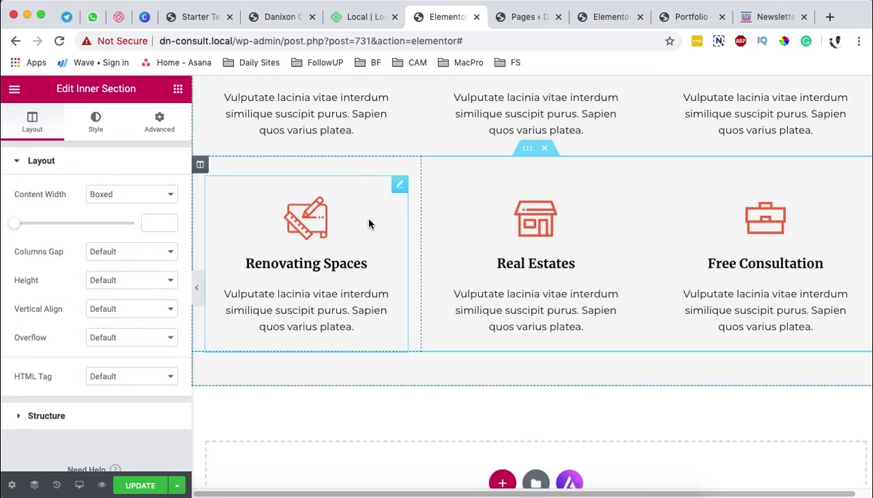
click(175, 90)
Place an Image Box widget above Renovating Spaces with the briefcase image from the Media Library
text(ima)
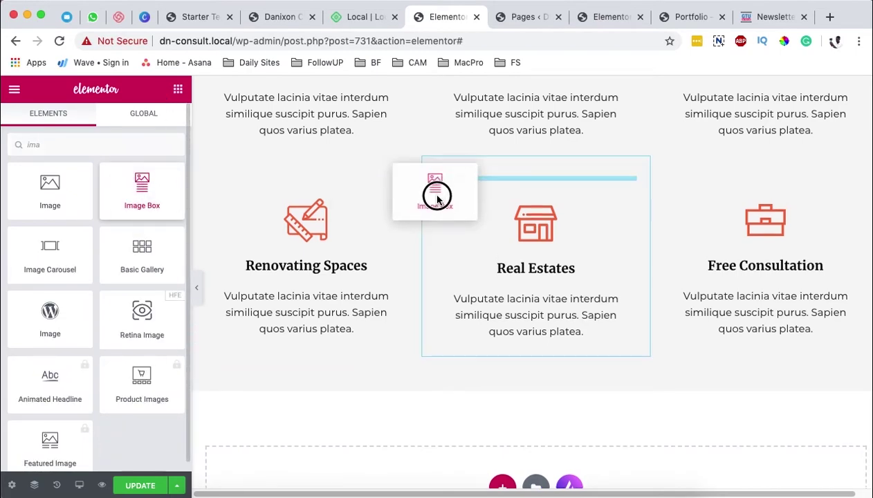
drag(437, 200, 350, 193)
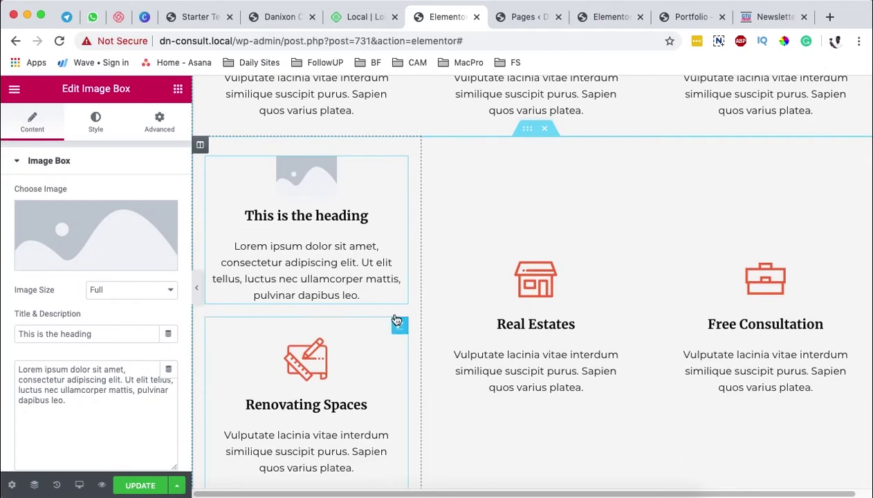
click(101, 244)
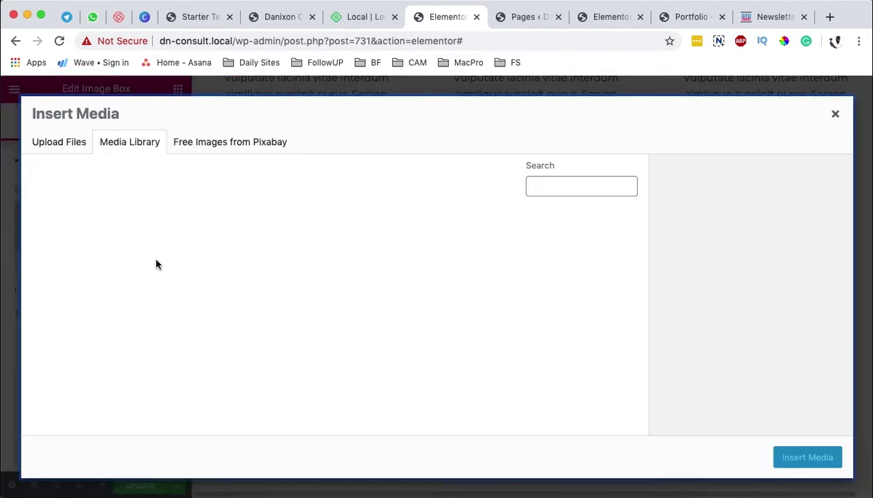
click(472, 270)
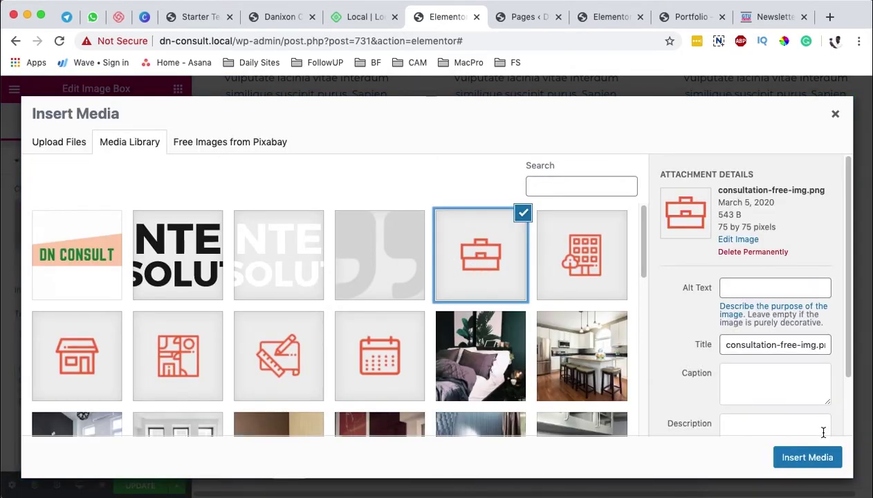
click(807, 457)
scroll(101, 387, down, 3)
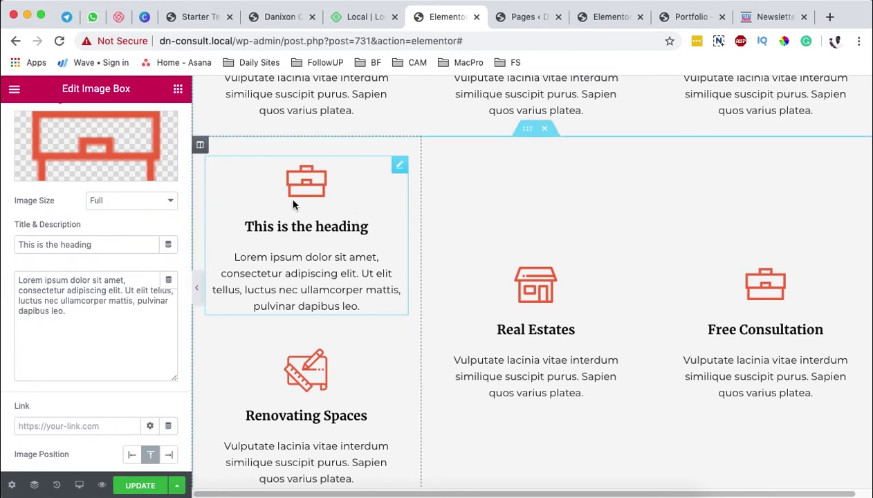
Change the new image box's title to 'Lighting'
triple_click(63, 244)
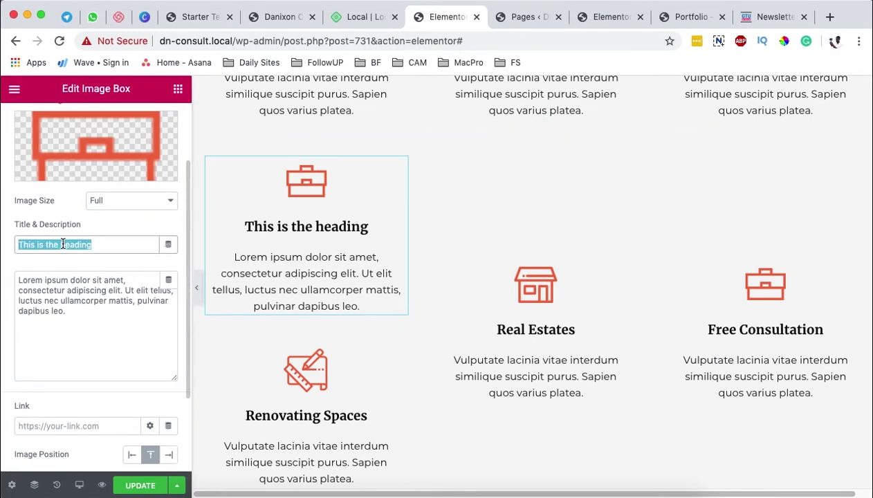
text(Ligth)
key(BackSpace)
key(BackSpace)
text(hting)
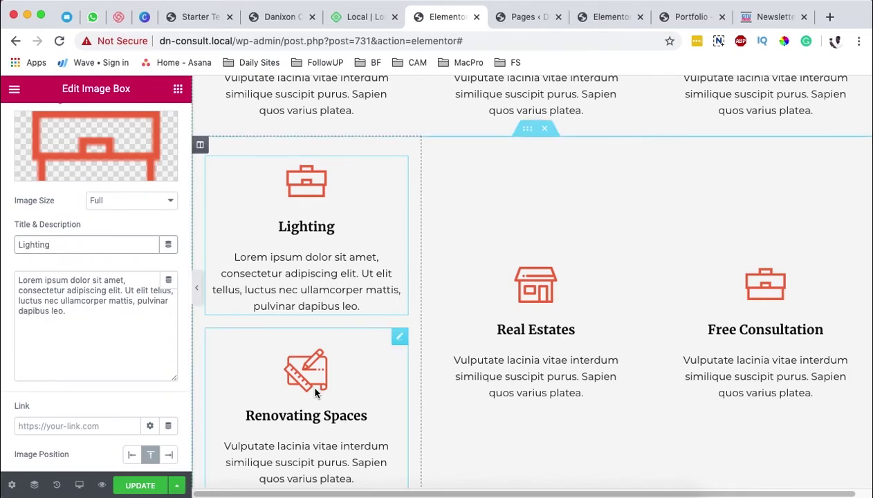
Duplicate the Lighting box into the tops of the middle and right columns
right_click(401, 166)
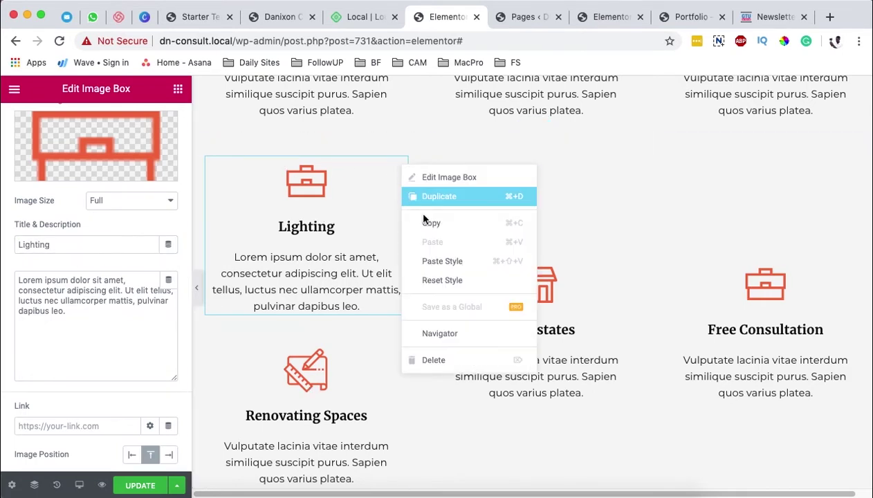
click(432, 197)
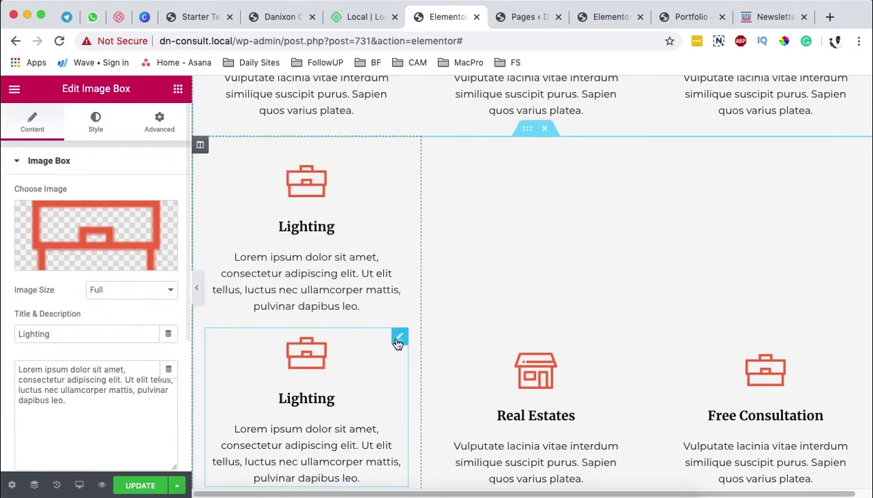
drag(399, 334, 603, 275)
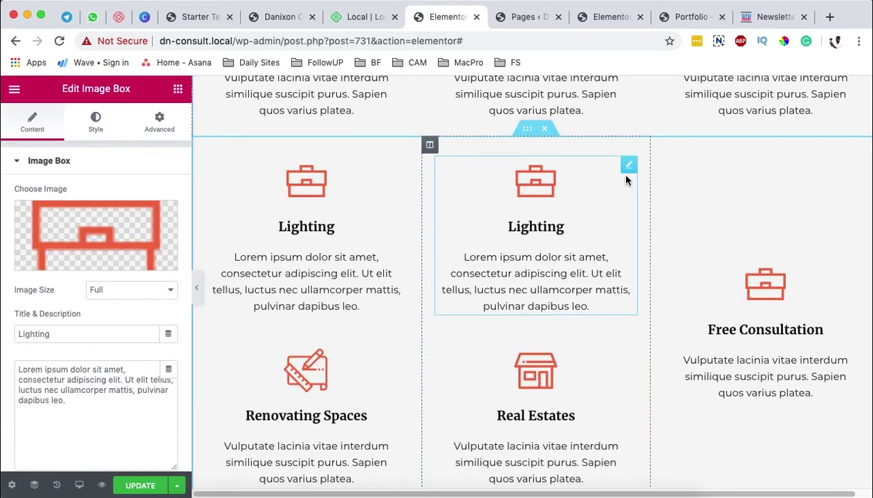
right_click(626, 180)
click(678, 199)
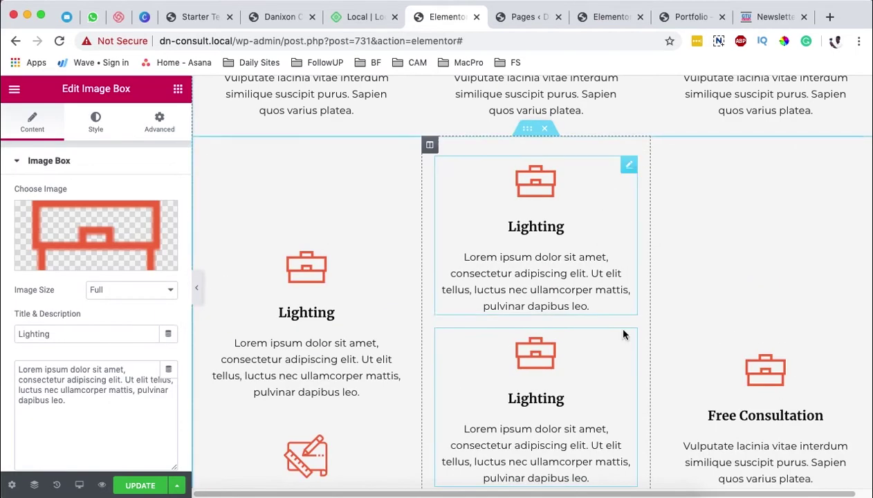
drag(628, 333, 796, 239)
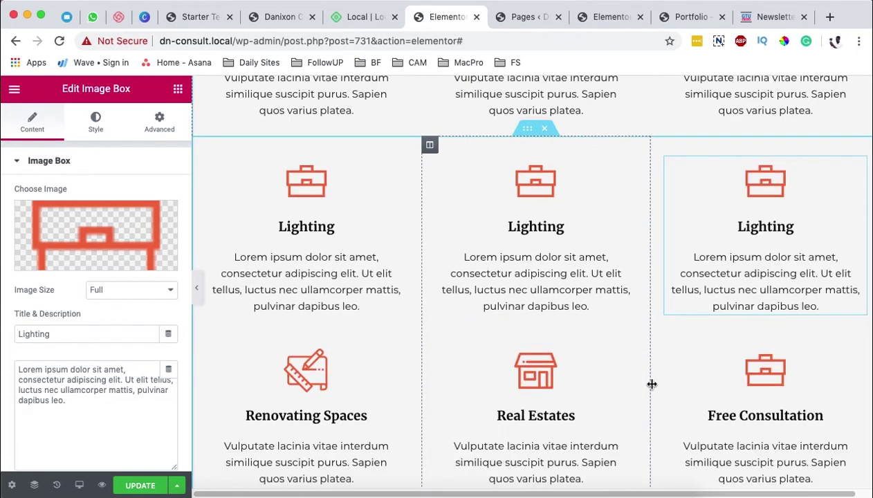
click(524, 130)
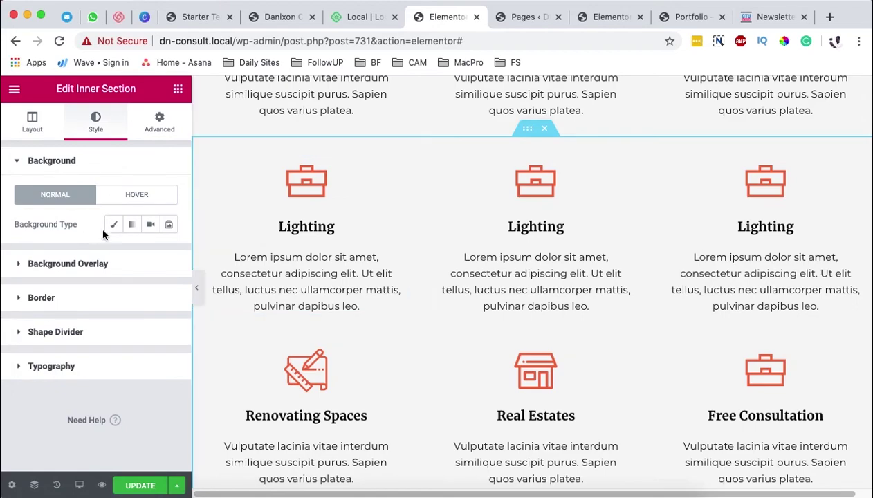
Try a dark red classic background on the inner section, then clear it
click(113, 224)
click(149, 253)
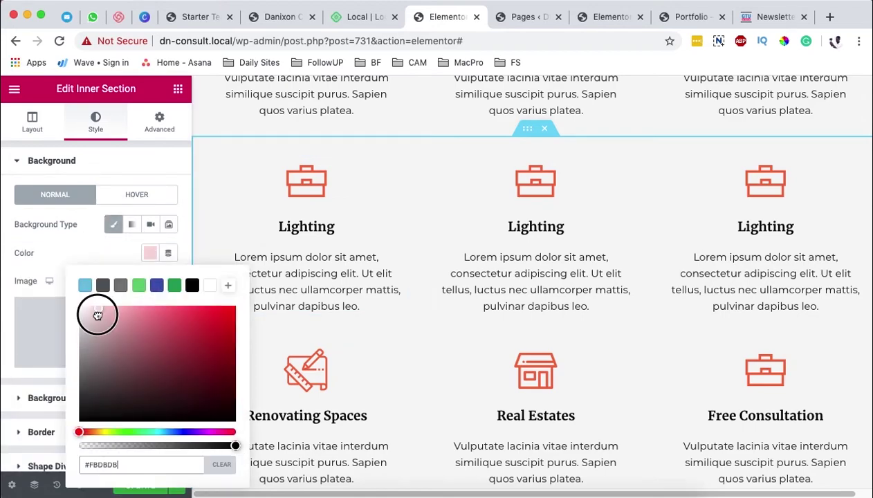
drag(97, 311, 231, 353)
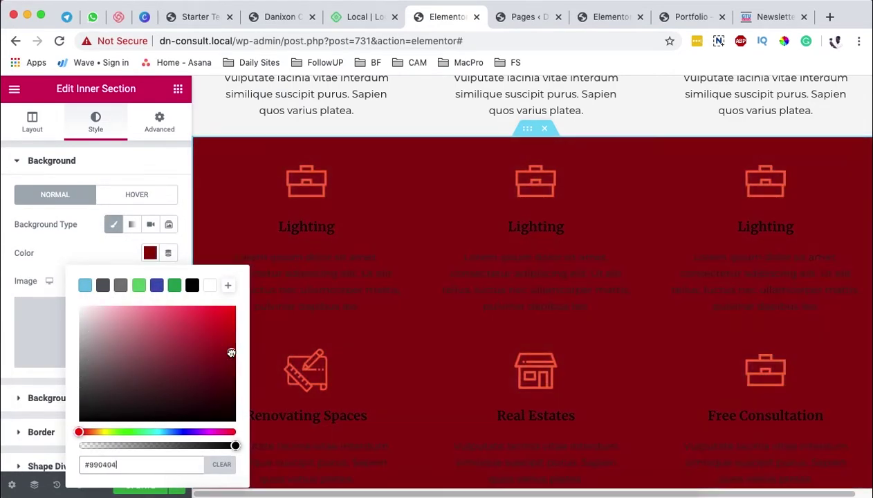
click(221, 469)
click(111, 258)
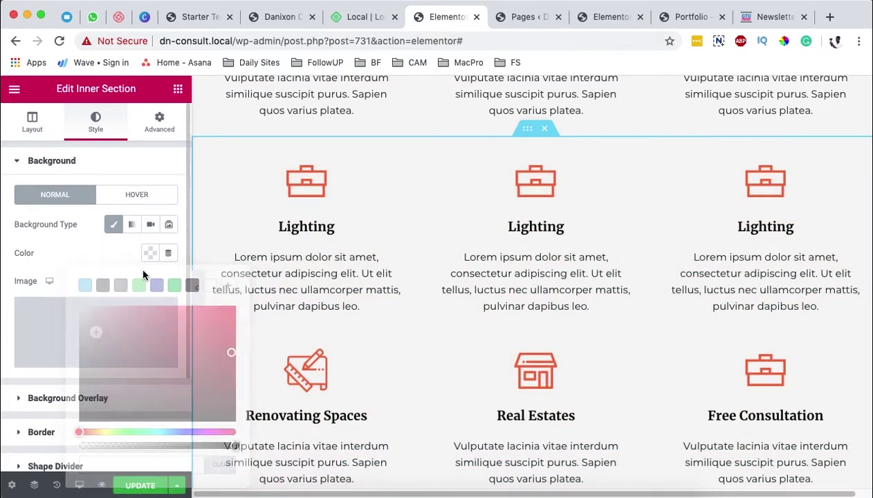
scroll(529, 355, down, 5)
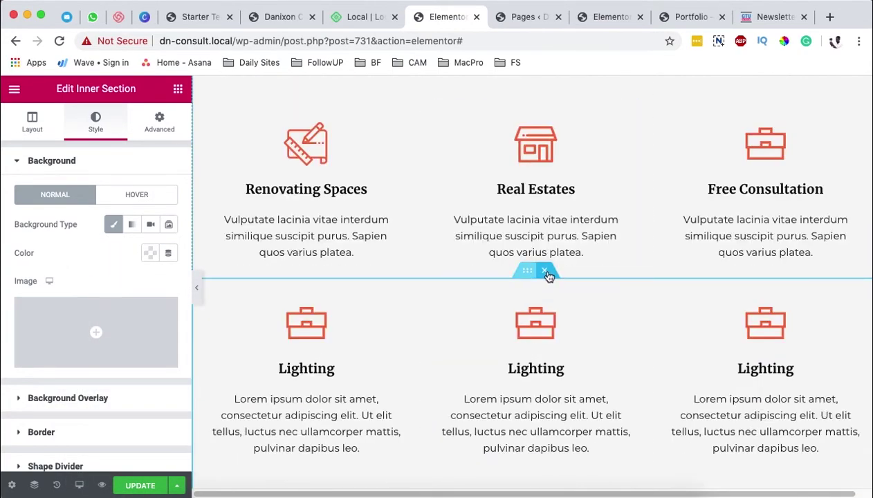
scroll(602, 239, up, 5)
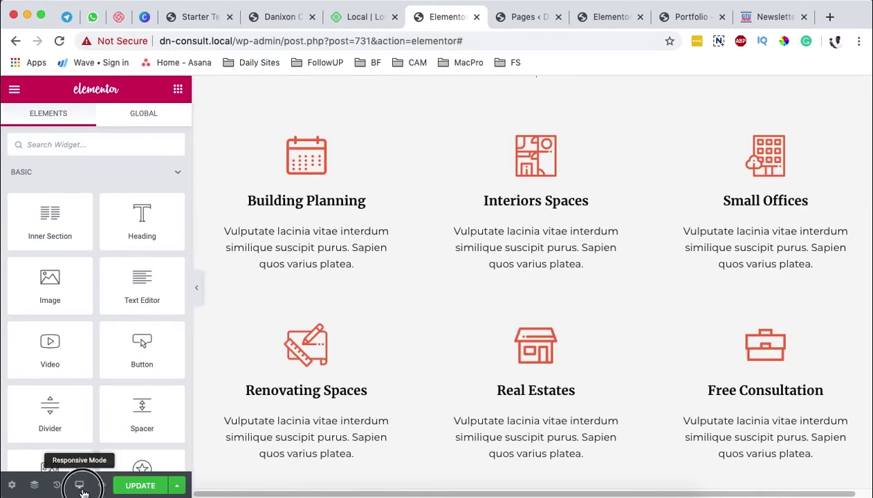
click(79, 485)
click(101, 429)
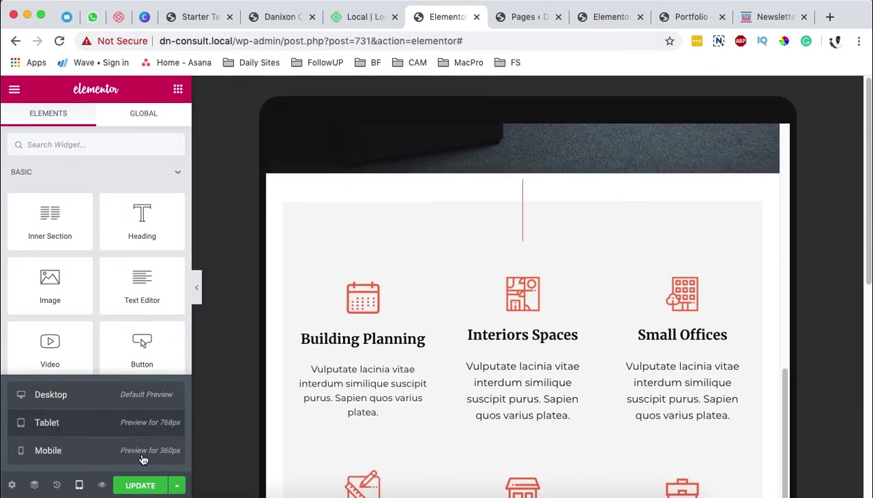
click(79, 450)
scroll(501, 412, down, 15)
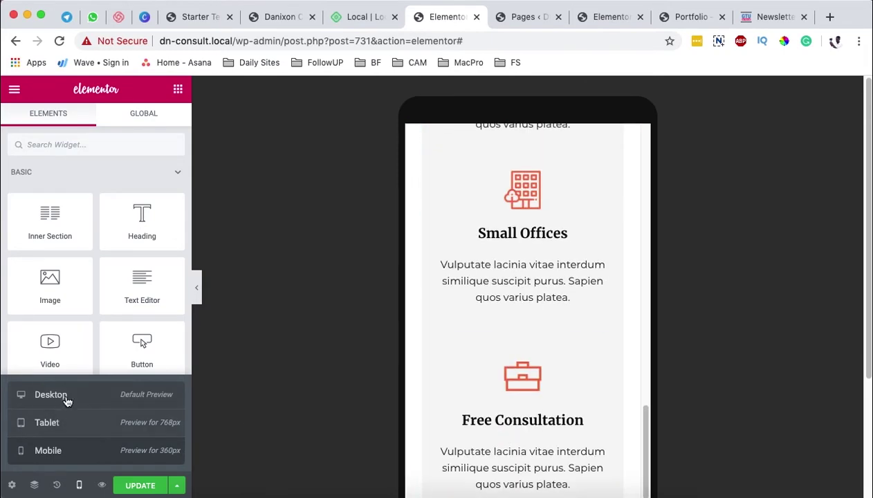
click(62, 395)
scroll(485, 327, up, 10)
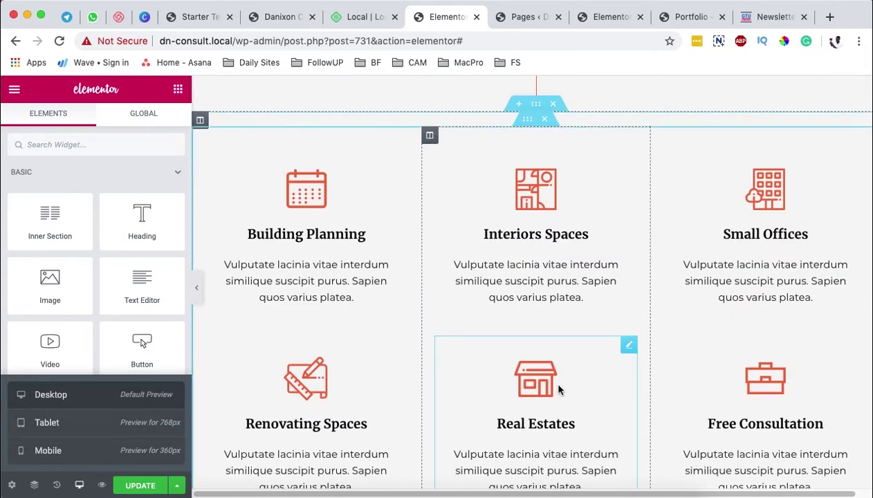
click(628, 324)
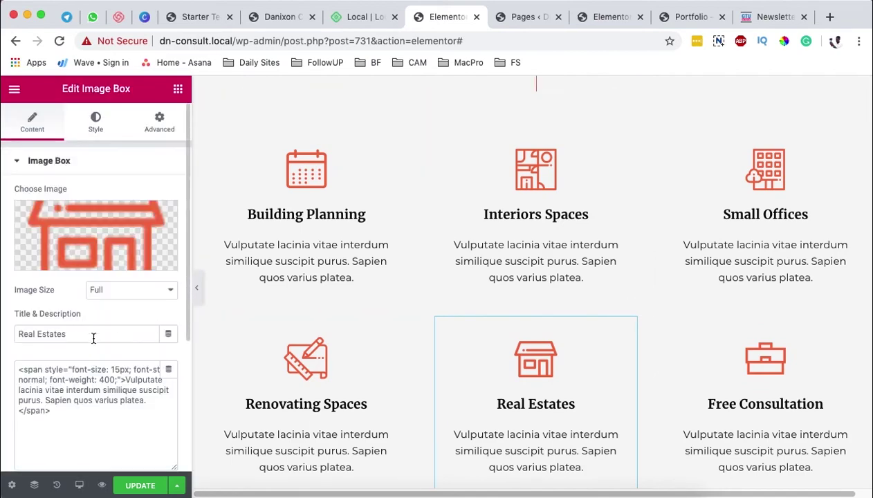
scroll(108, 346, down, 3)
scroll(147, 334, down, 3)
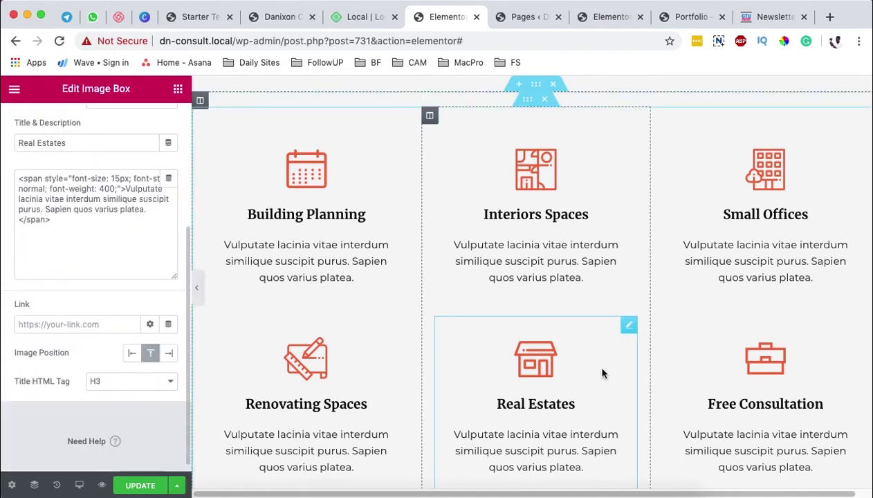
click(71, 324)
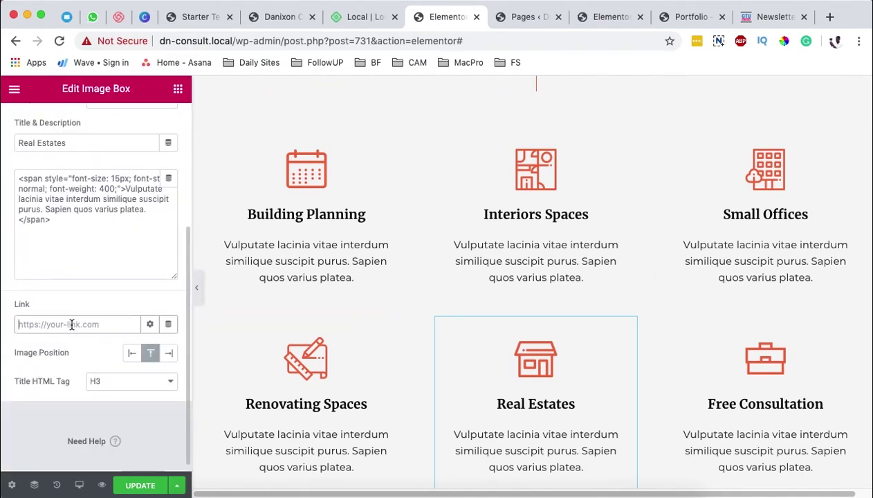
text(contact)
click(62, 348)
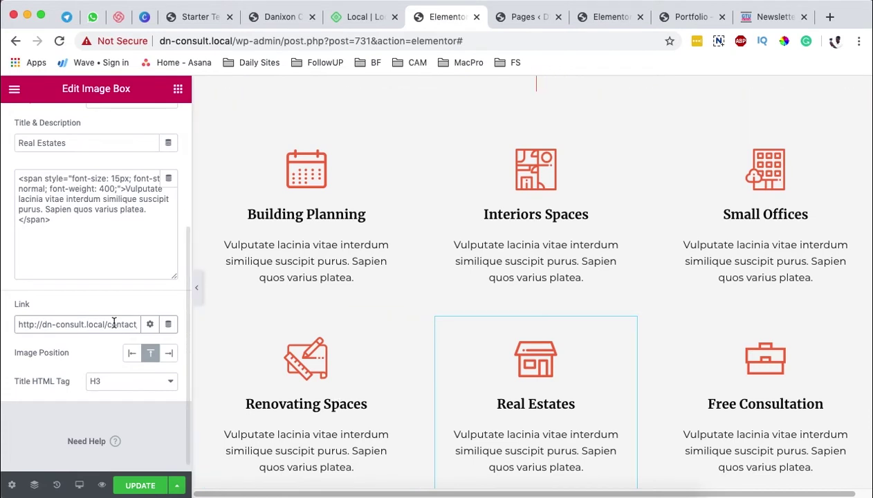
click(150, 325)
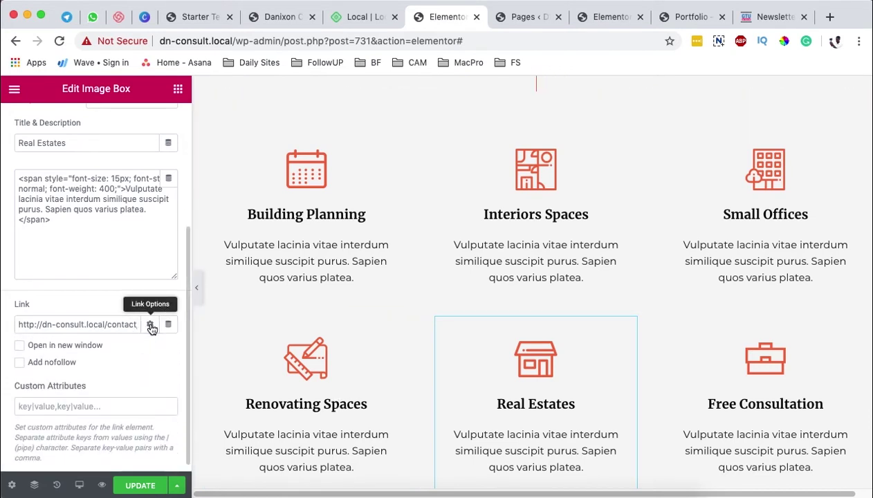
click(151, 325)
Save the page with UPDATE and go down to the empty drop zone
scroll(591, 346, up, 6)
scroll(590, 344, down, 7)
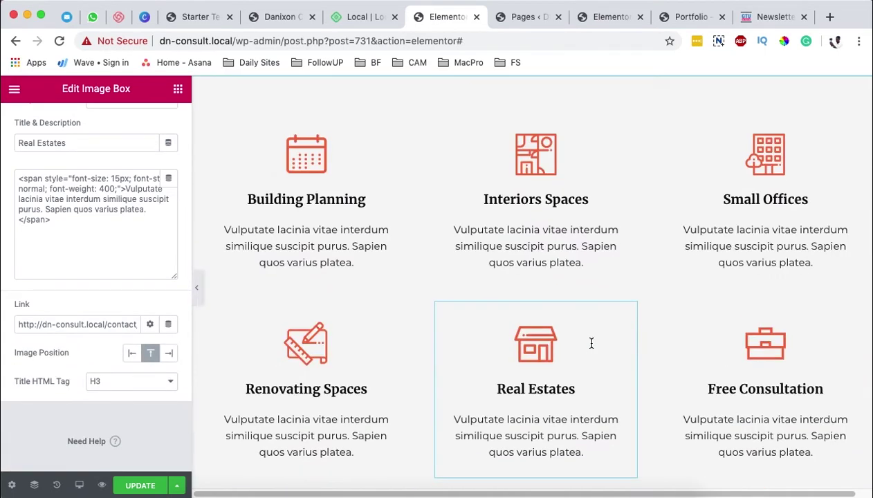
scroll(591, 346, down, 2)
click(140, 486)
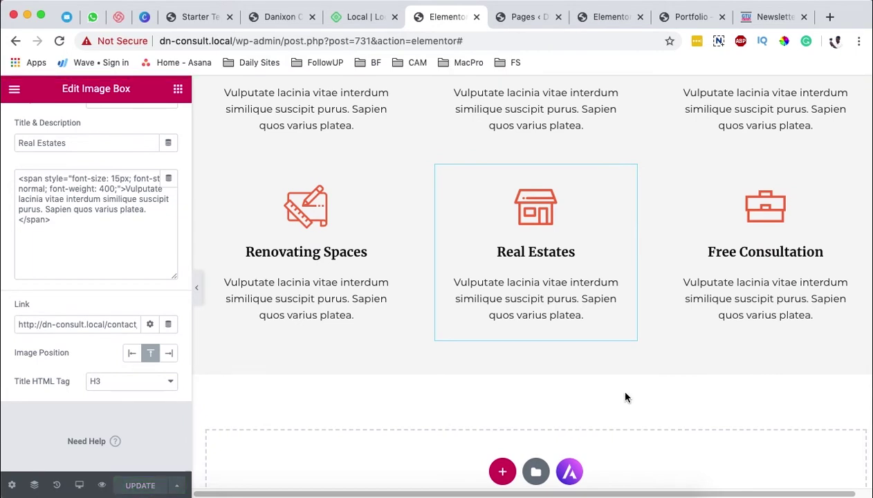
scroll(623, 397, down, 1)
scroll(621, 397, down, 2)
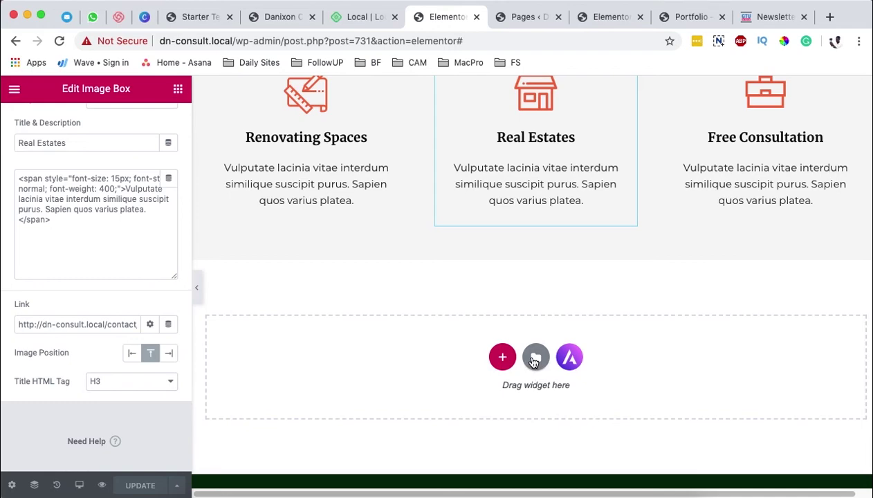
click(535, 359)
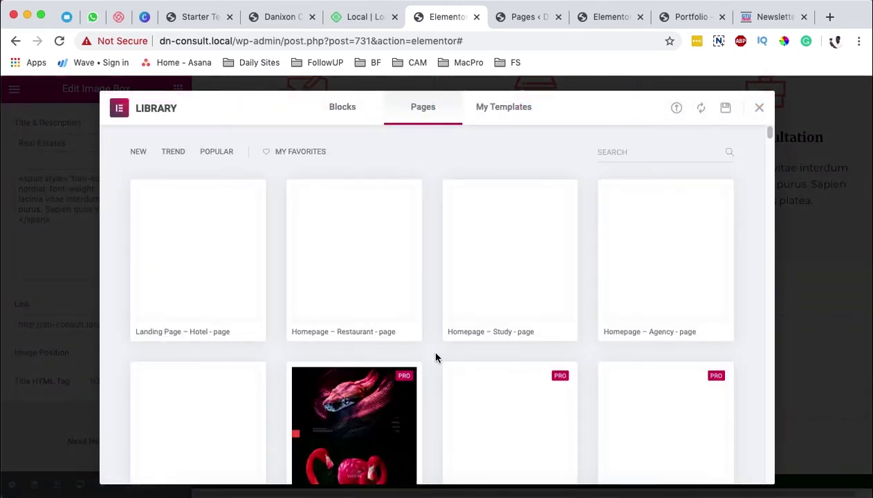
Browse the library's Pages templates, then the Blocks collection like Creative Charts and FAQ
scroll(437, 366, down, 9)
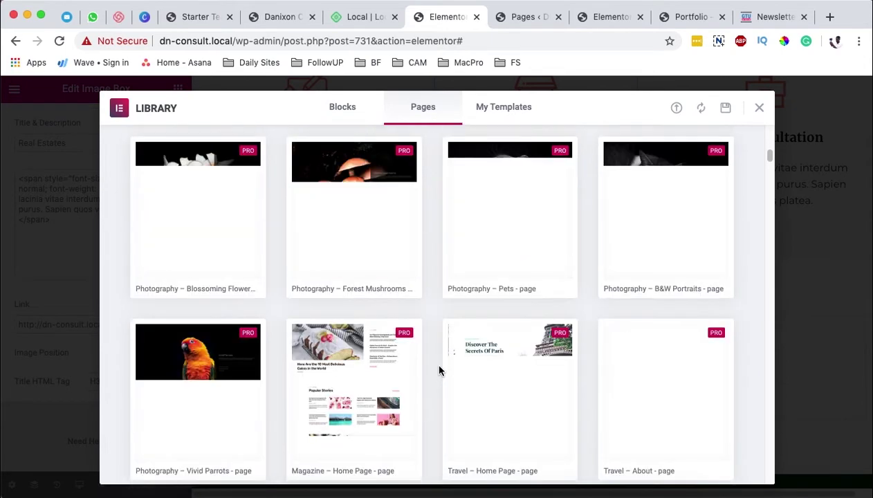
scroll(439, 370, down, 3)
scroll(439, 371, up, 7)
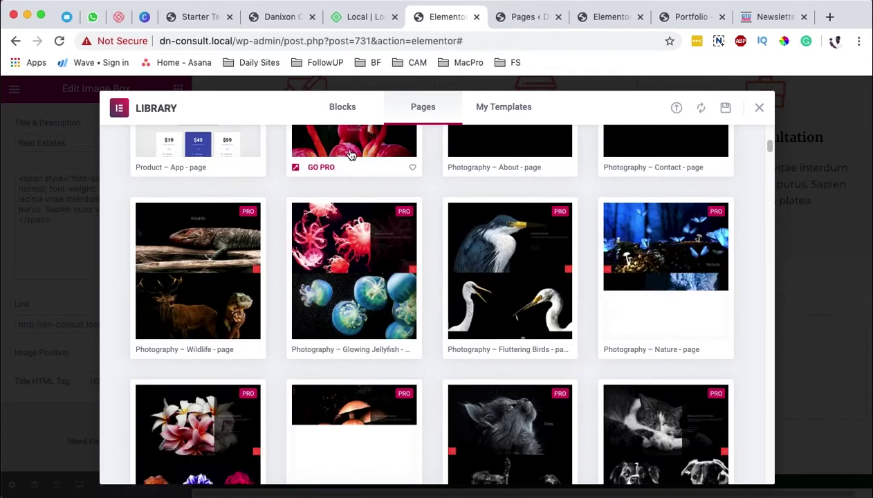
click(340, 109)
scroll(320, 294, down, 2)
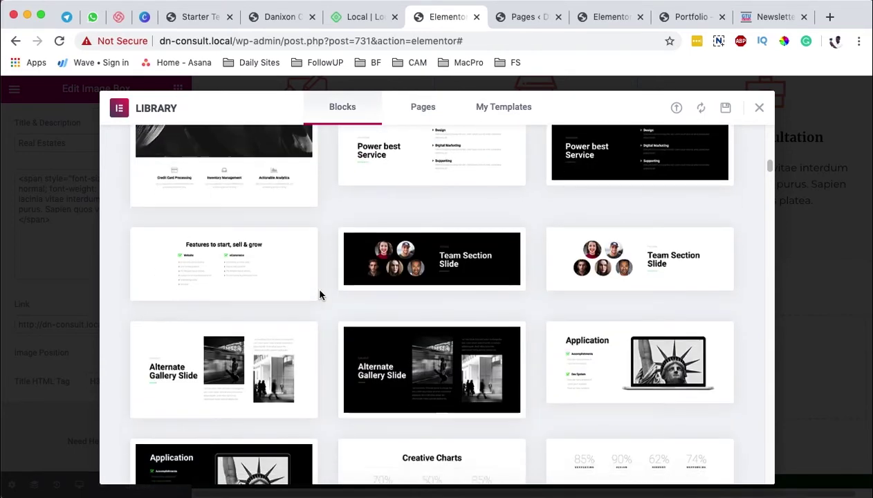
scroll(320, 294, down, 5)
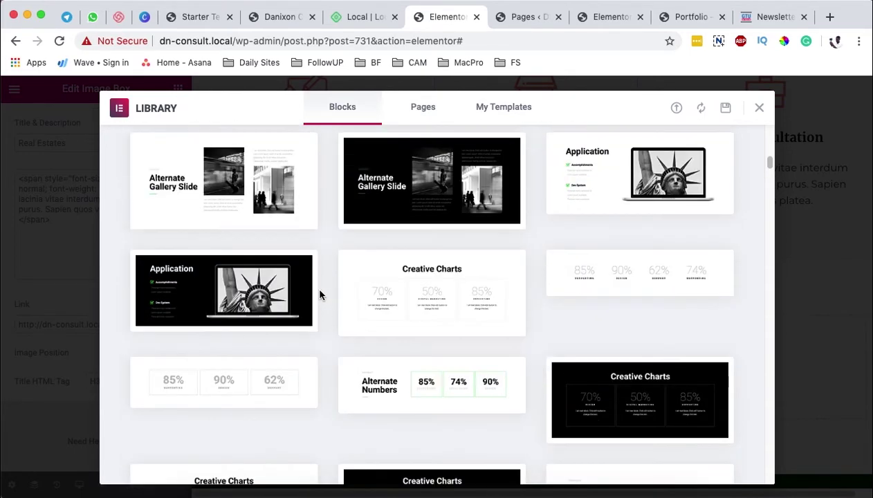
scroll(319, 294, down, 6)
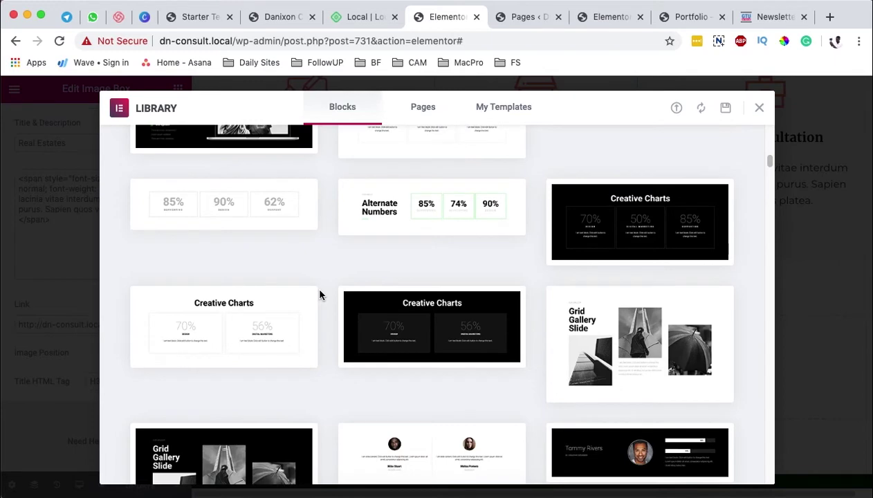
scroll(320, 294, up, 15)
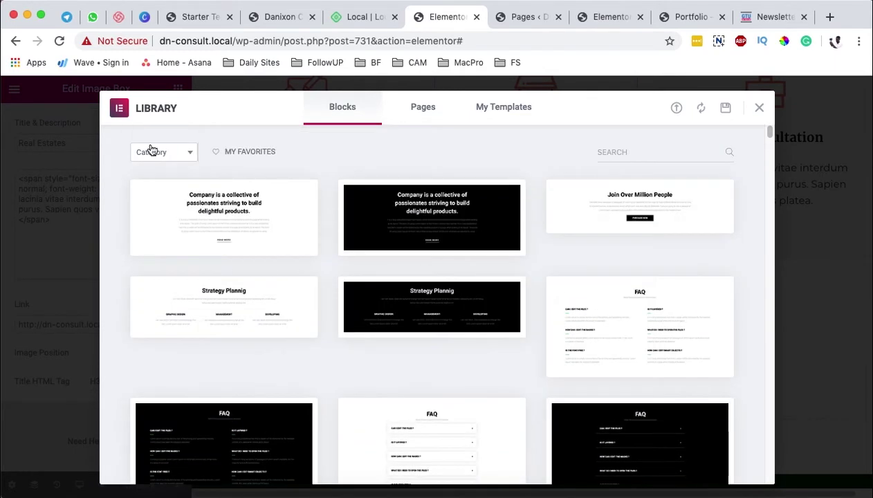
Filter the library's blocks to the Services category and scroll through them
click(173, 152)
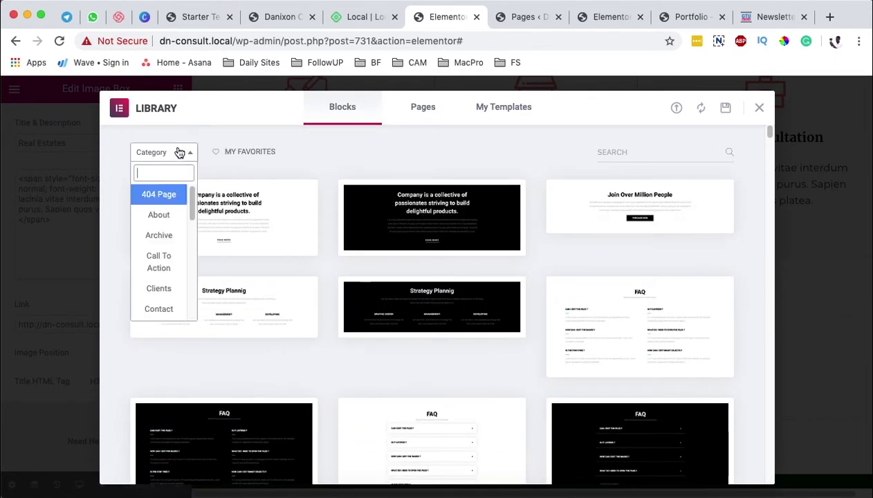
drag(192, 211, 192, 278)
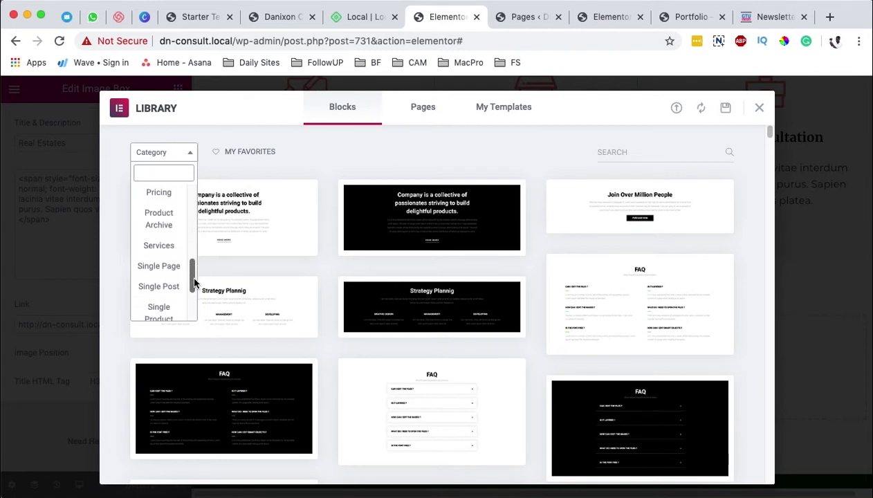
click(161, 247)
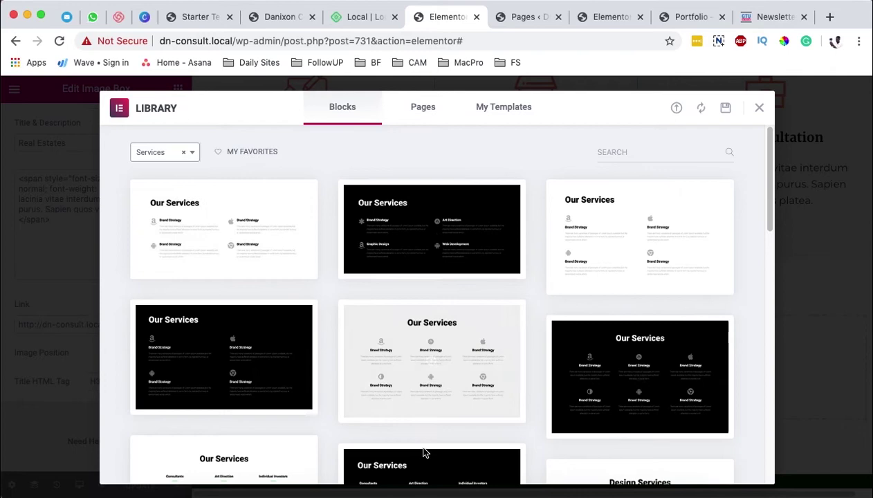
scroll(544, 339, down, 3)
scroll(544, 339, up, 3)
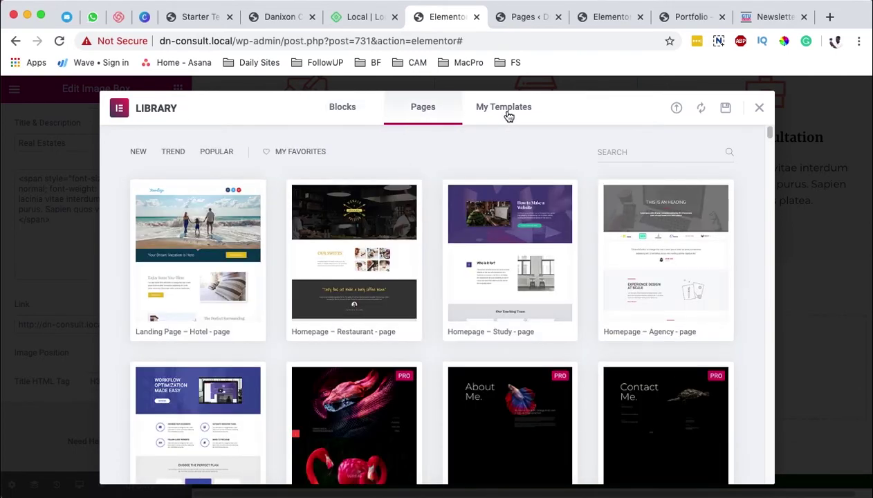
Check My Templates and Pages, then close the template library
click(507, 112)
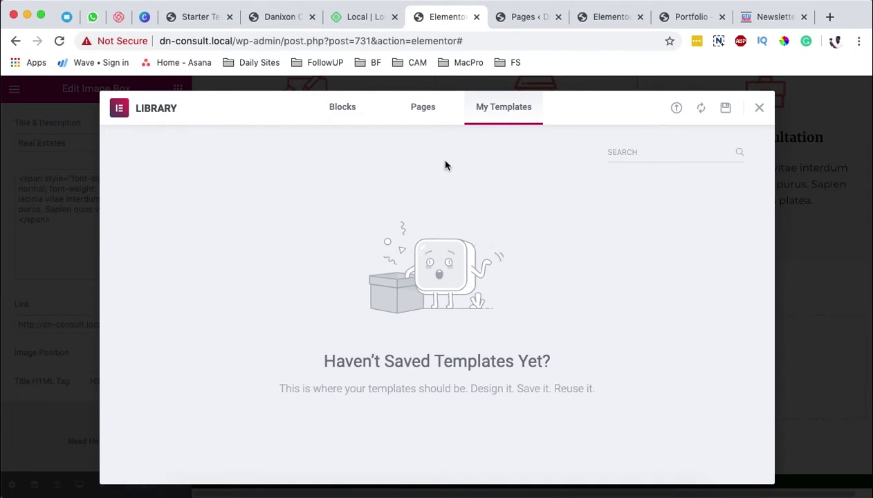
click(421, 115)
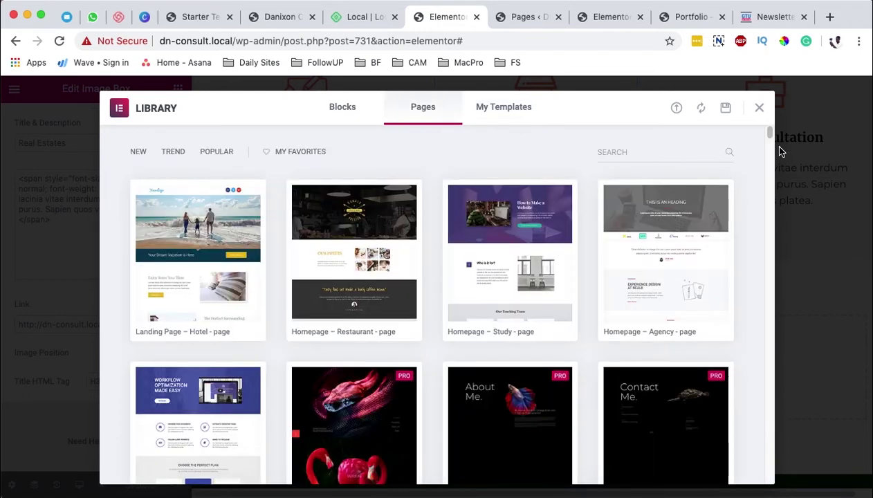
click(760, 110)
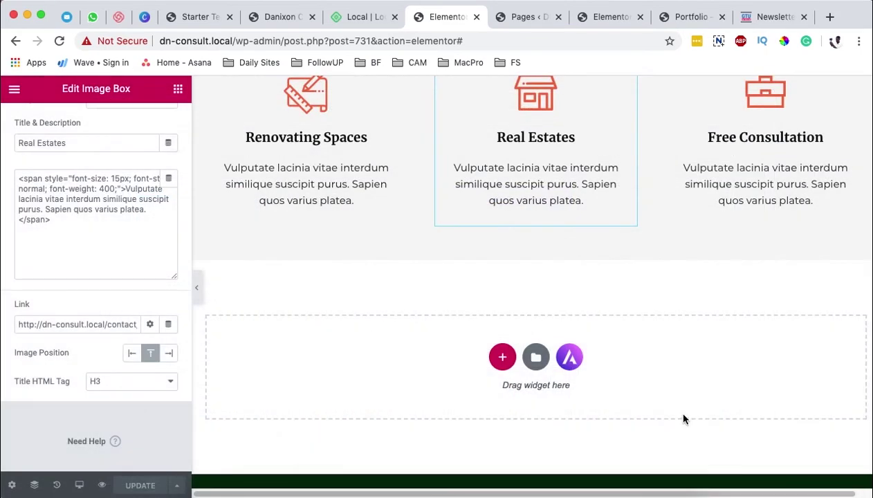
Open the Astra Starter Templates library and scroll through its page templates
click(570, 357)
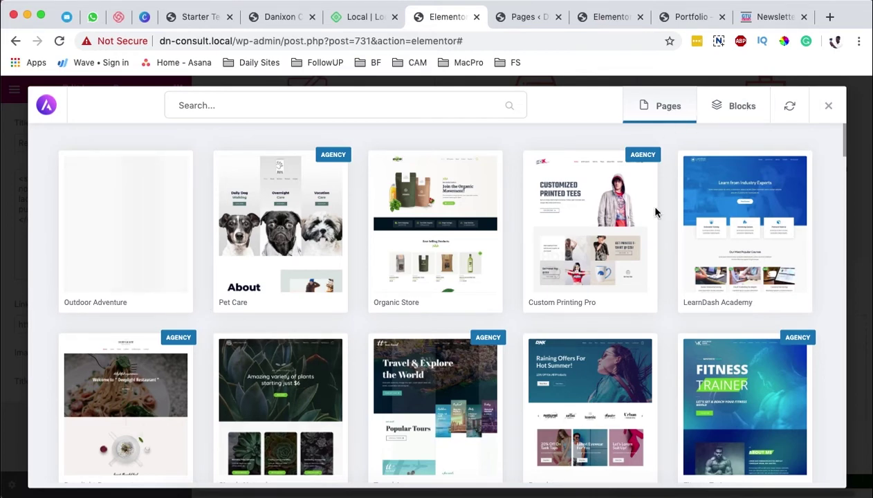
scroll(655, 332, down, 10)
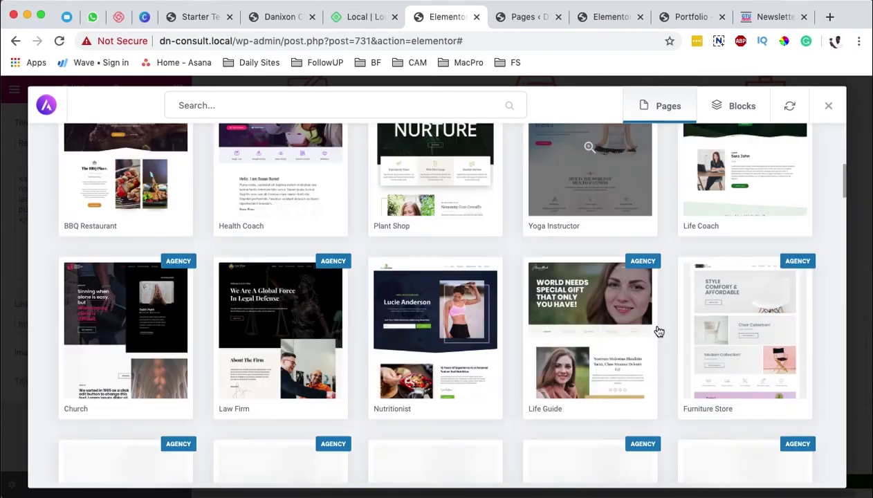
scroll(659, 332, down, 6)
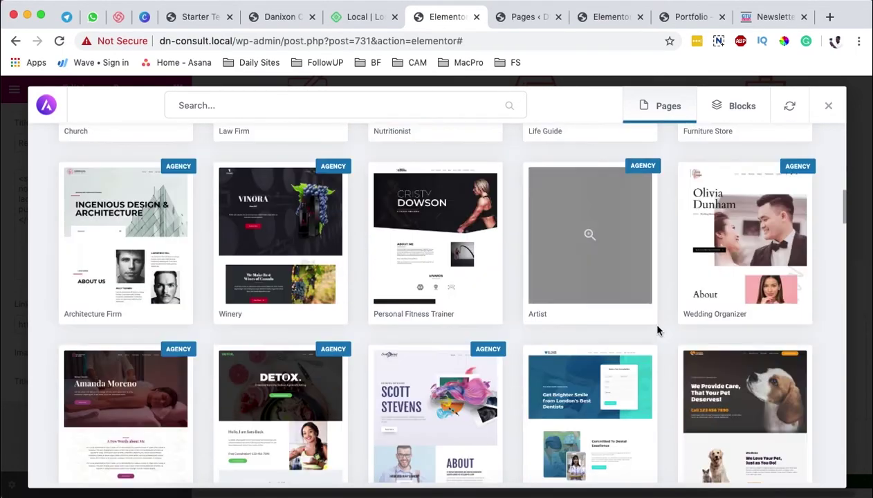
scroll(657, 329, up, 15)
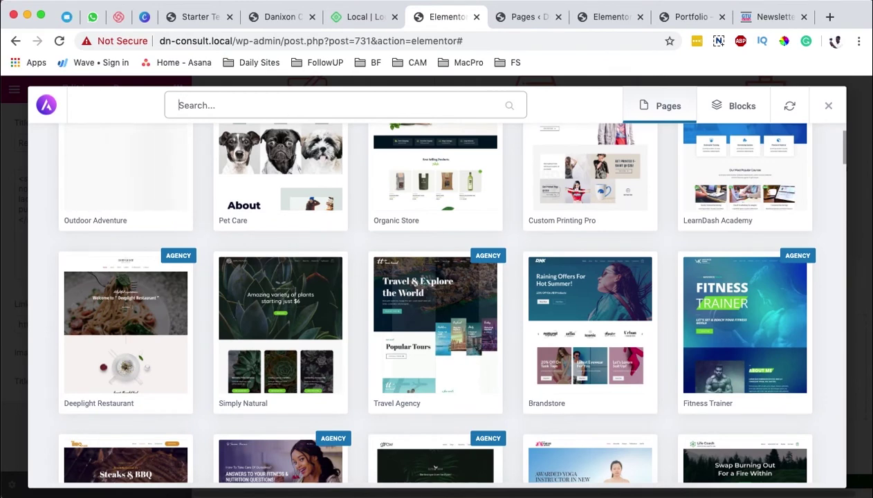
Search the starter templates for "service" and scroll the results
text(service)
scroll(212, 206, down, 3)
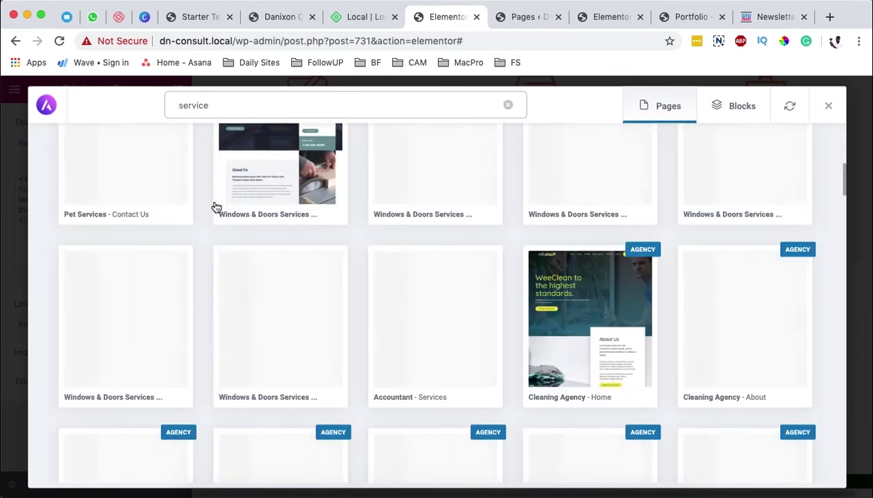
scroll(217, 207, down, 5)
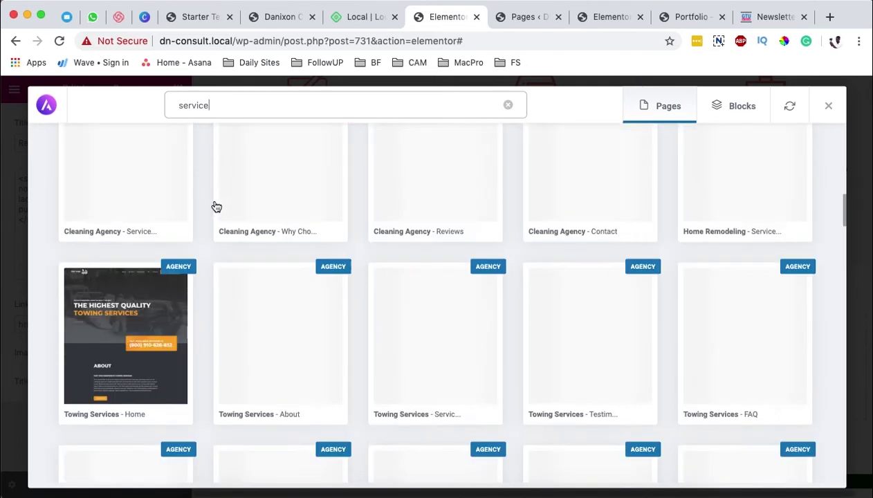
scroll(216, 207, down, 2)
scroll(214, 205, up, 10)
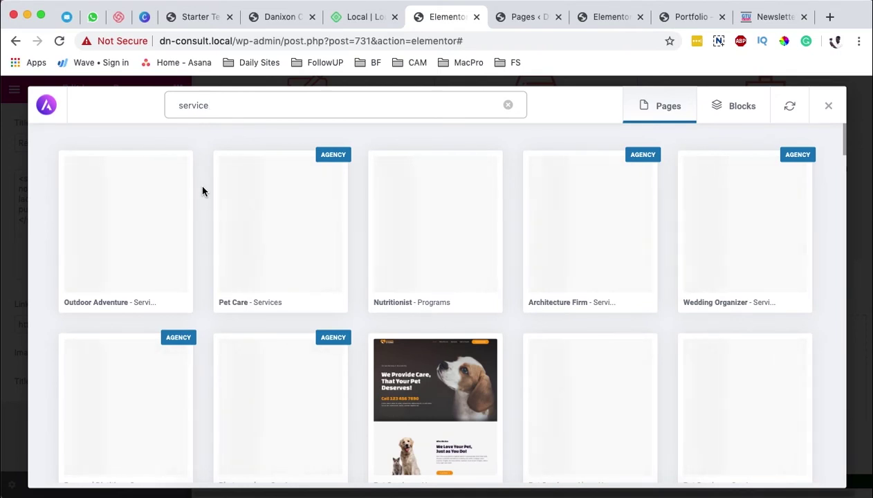
click(729, 110)
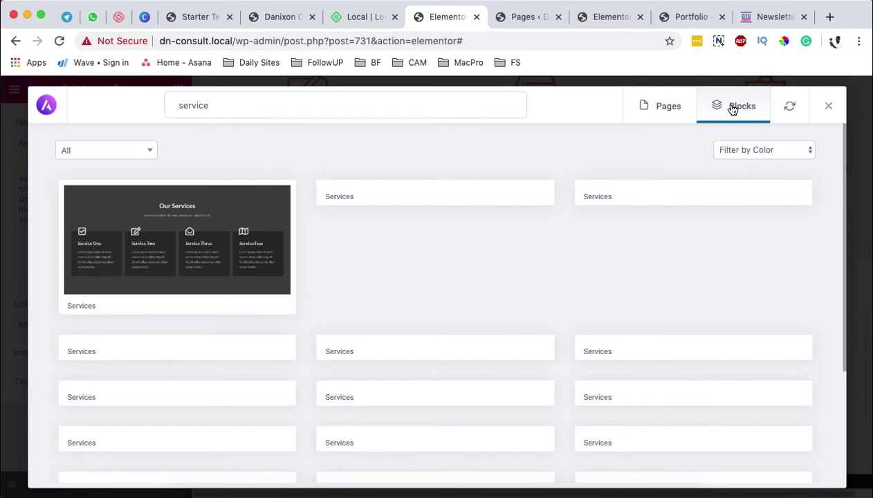
Filter Astra's starter blocks to the Services category
click(92, 150)
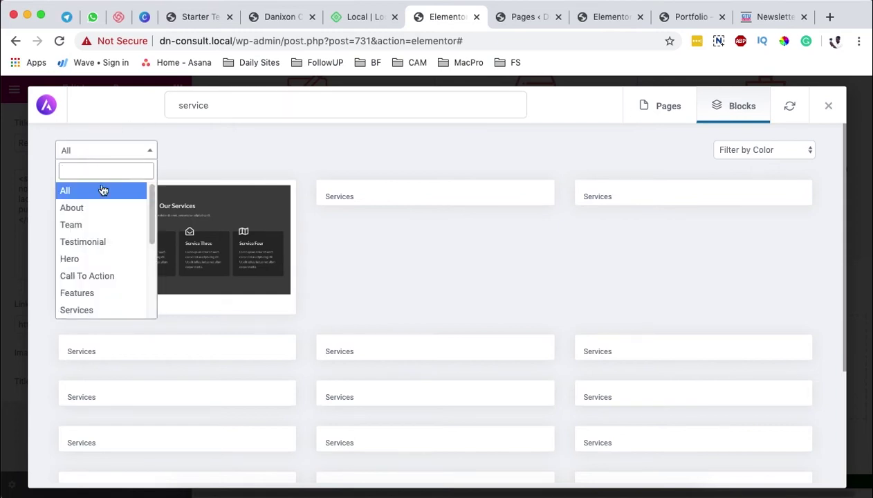
scroll(101, 296, down, 1)
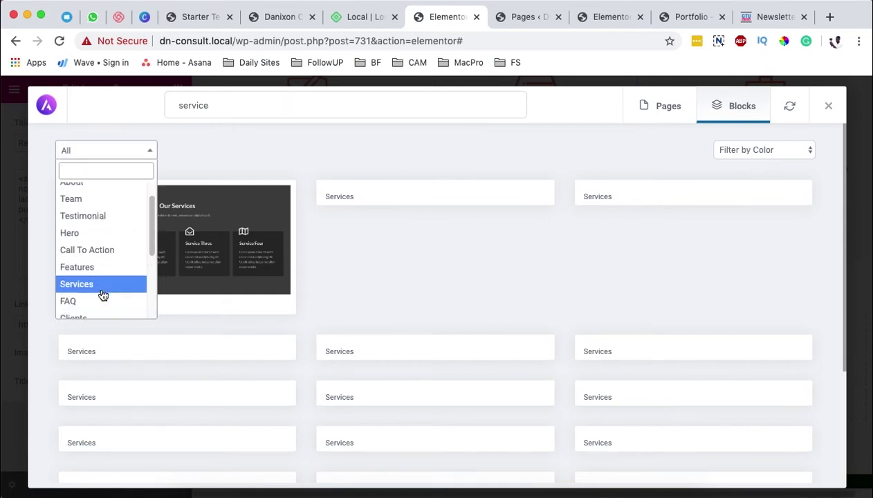
scroll(102, 296, down, 1)
click(102, 278)
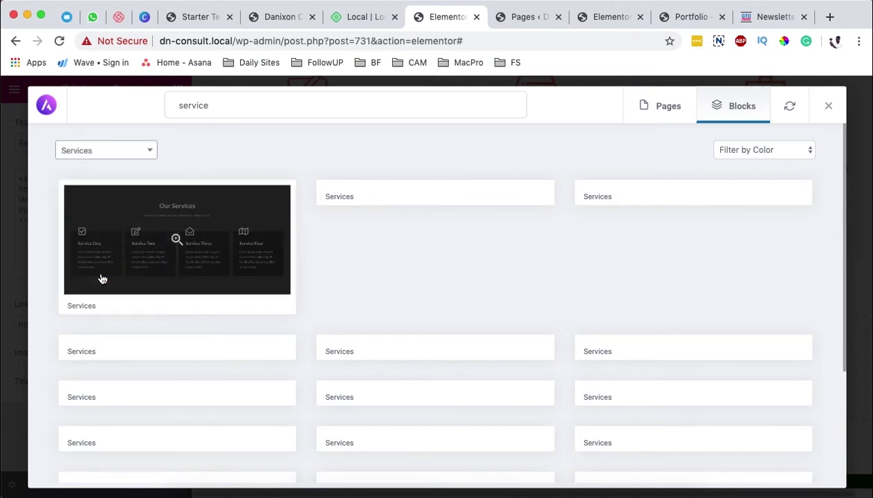
scroll(575, 253, down, 5)
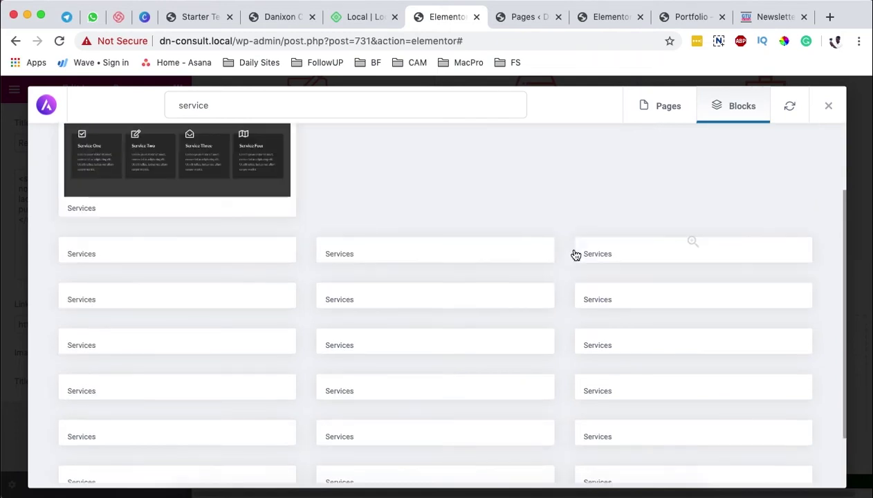
scroll(575, 252, up, 5)
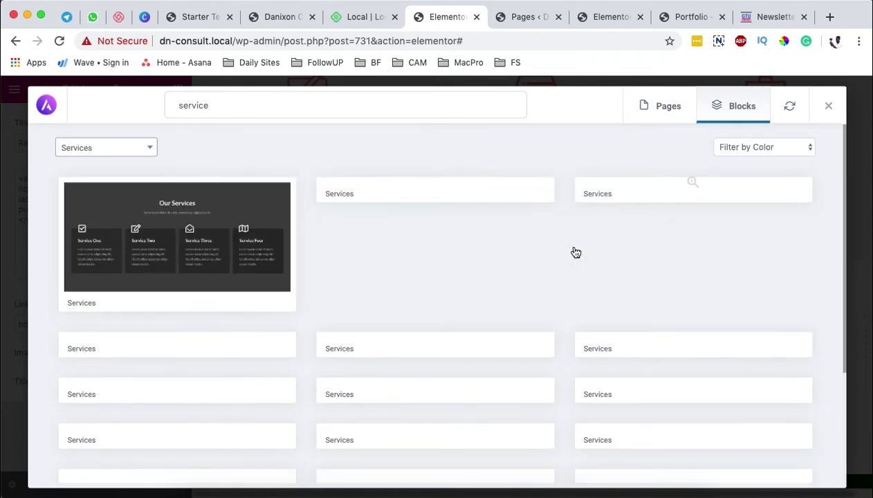
Preview the dark four-card 'Our Services' block and import it into the page
click(178, 238)
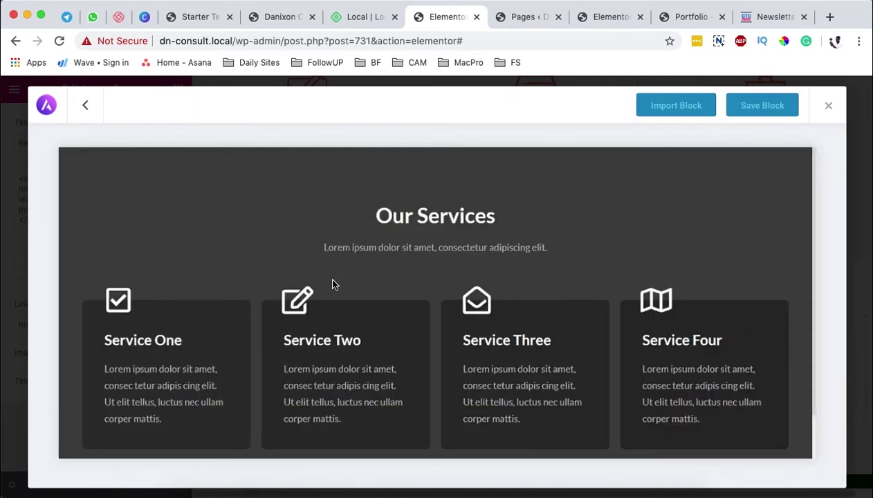
scroll(597, 284, down, 2)
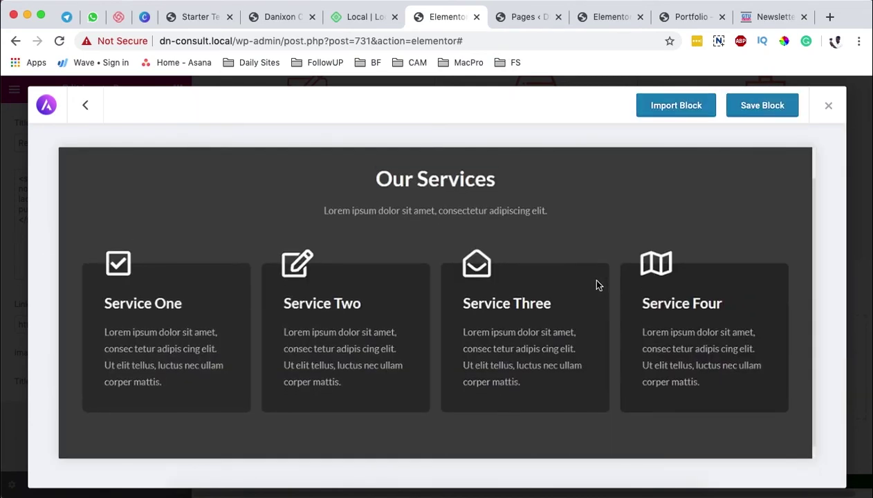
click(687, 113)
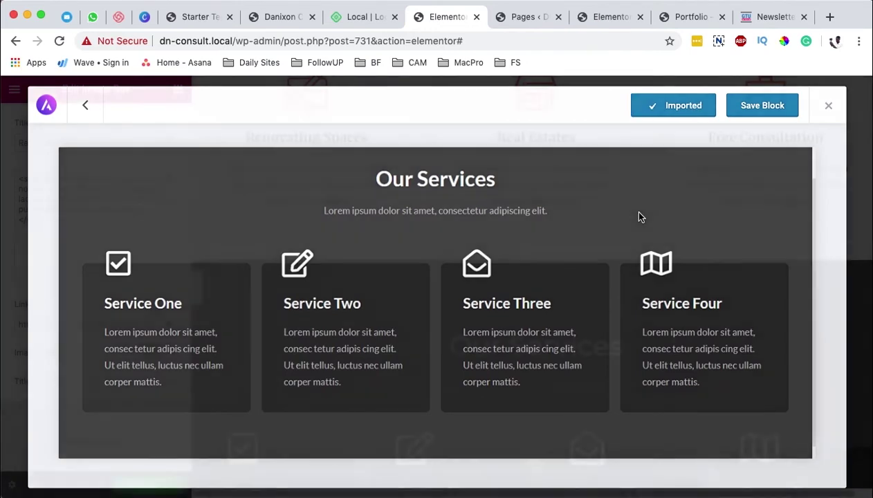
scroll(530, 355, down, 10)
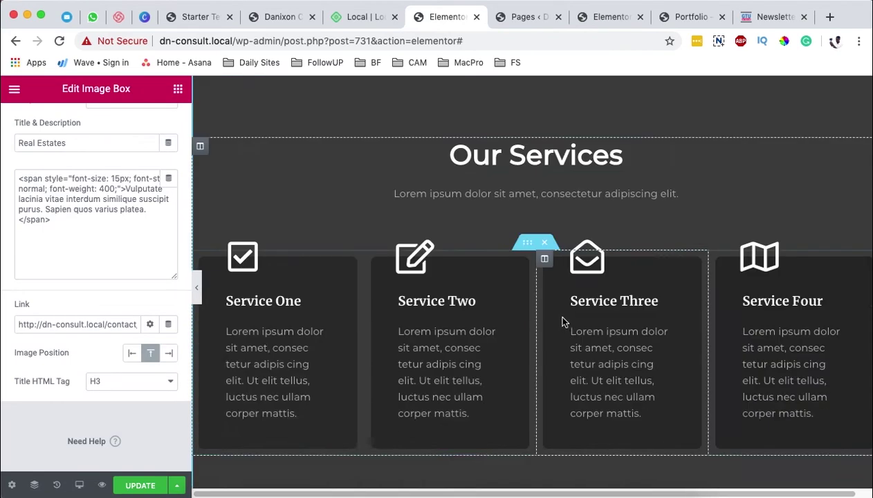
scroll(573, 298, up, 3)
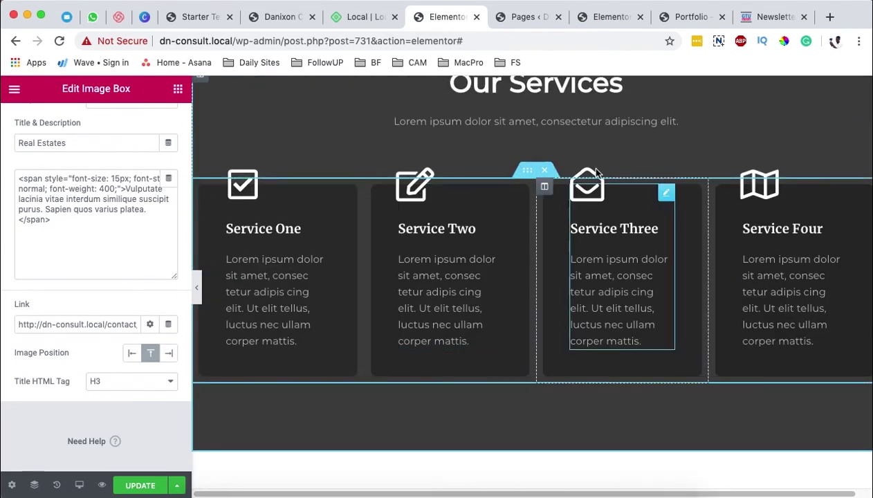
scroll(503, 263, up, 3)
scroll(569, 275, up, 3)
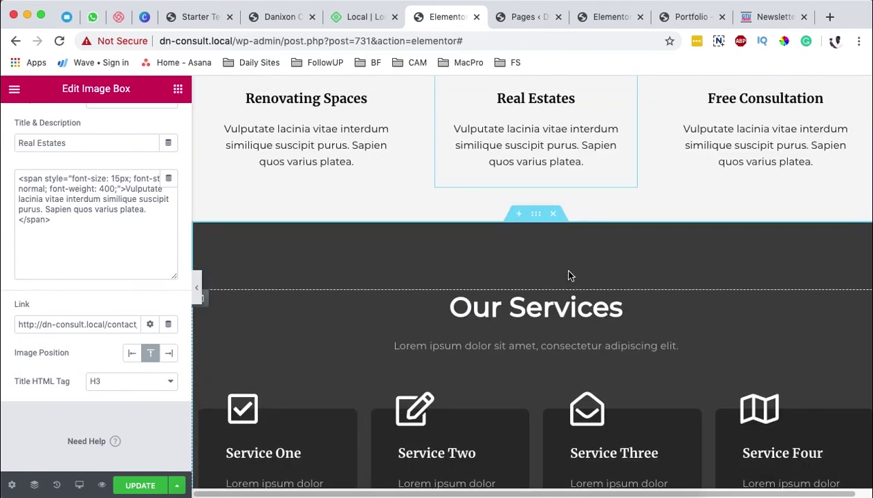
scroll(623, 304, down, 5)
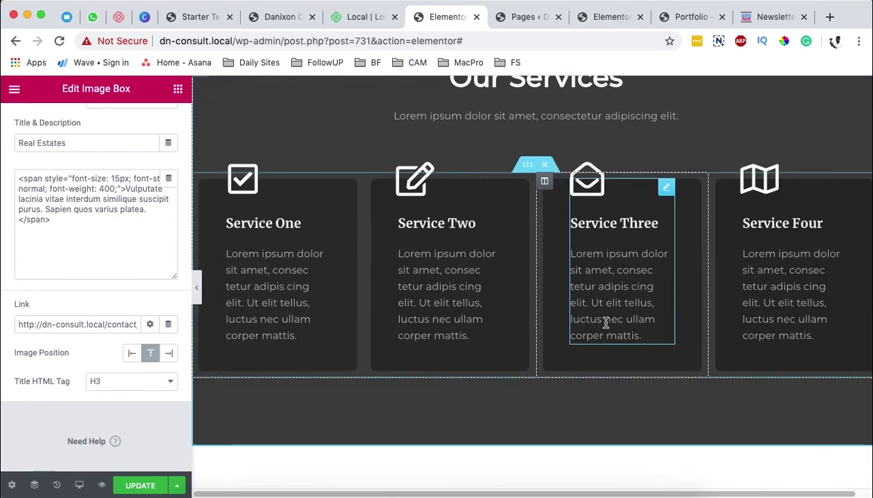
scroll(571, 278, up, 10)
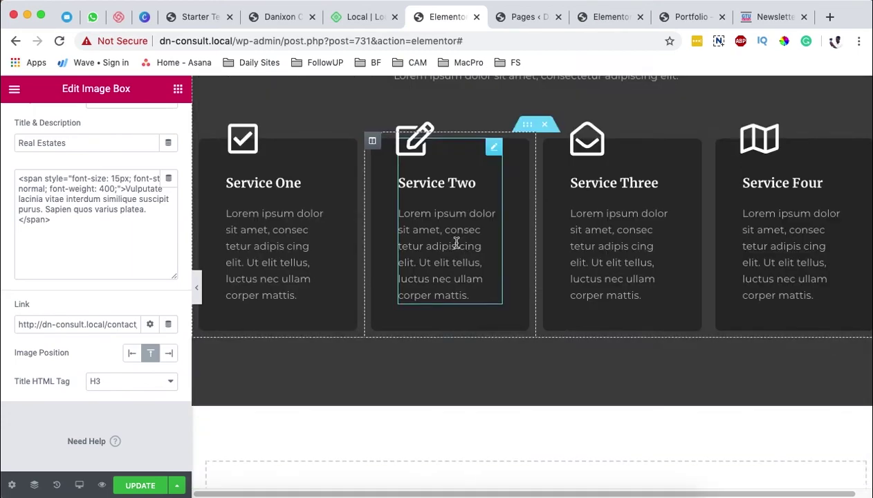
scroll(484, 269, up, 3)
scroll(516, 292, down, 10)
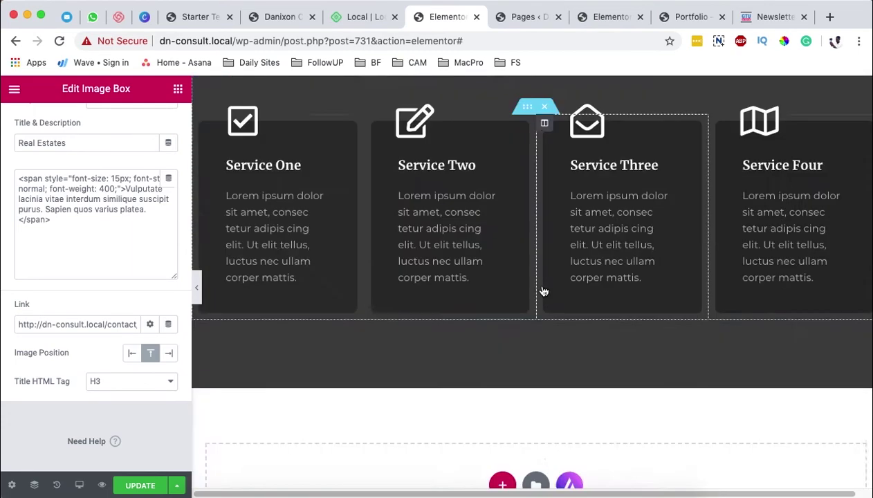
scroll(536, 260, up, 4)
scroll(522, 276, up, 3)
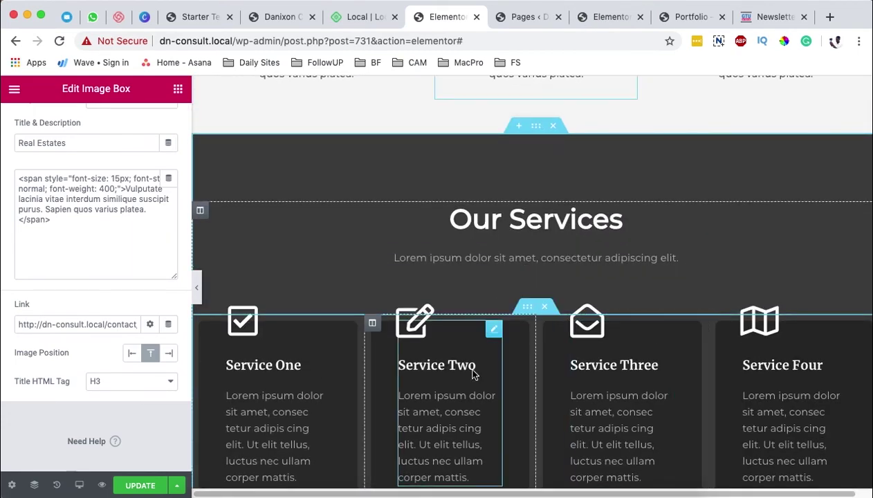
click(519, 127)
click(501, 195)
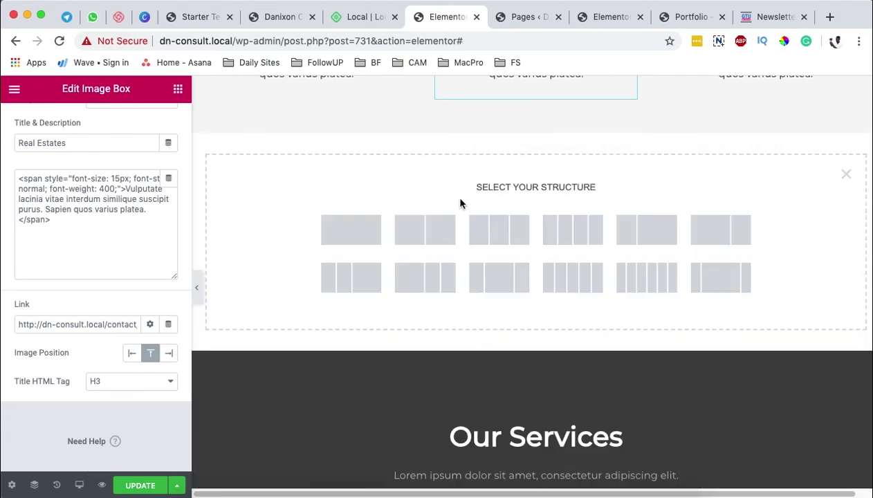
click(847, 175)
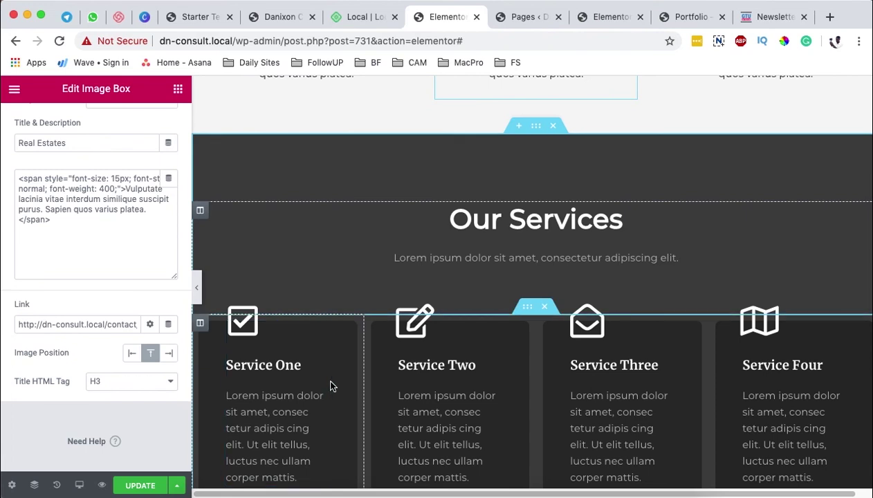
click(139, 486)
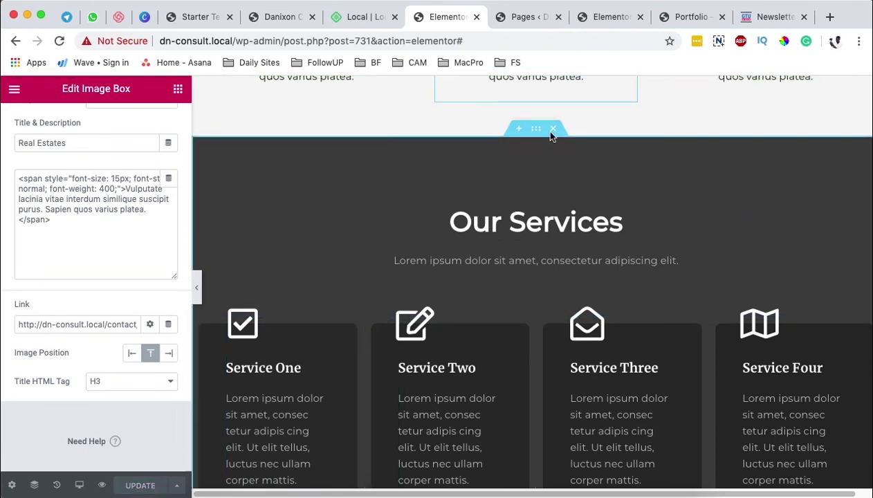
Reload the live Services page and scroll down to confirm the dark four-card Our Services section appears
click(611, 17)
click(673, 18)
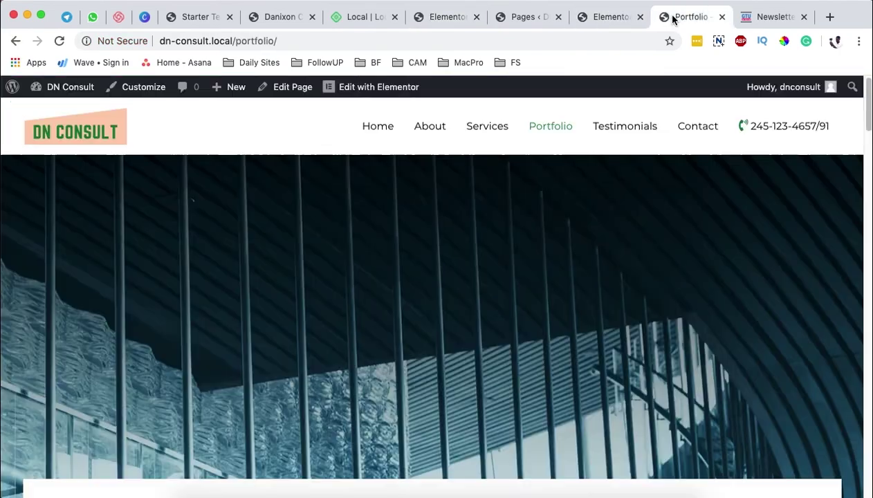
key(super+r)
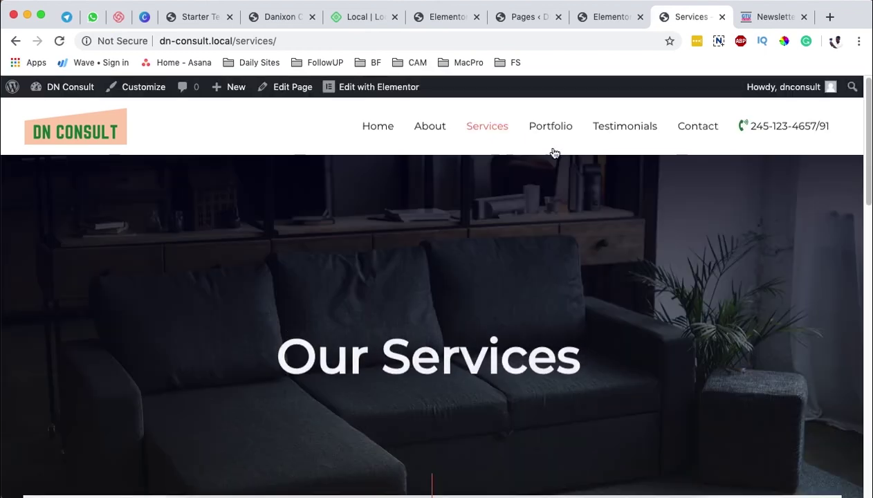
scroll(645, 339, down, 5)
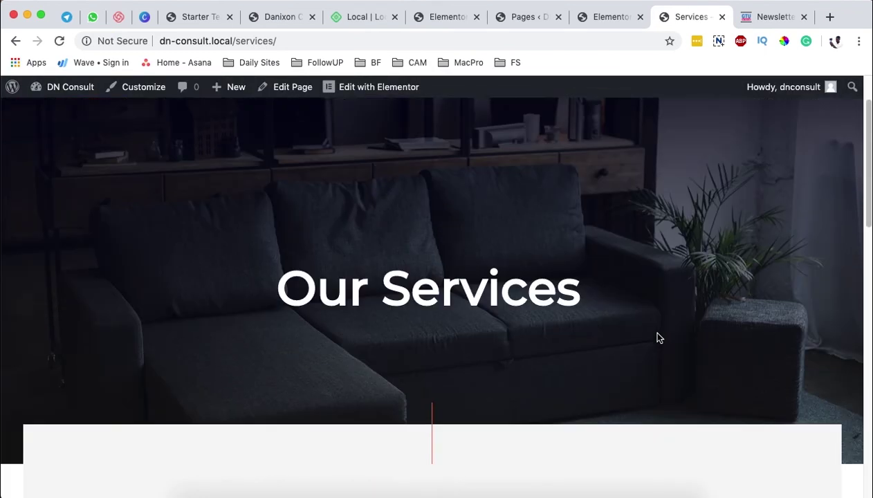
scroll(647, 300, down, 7)
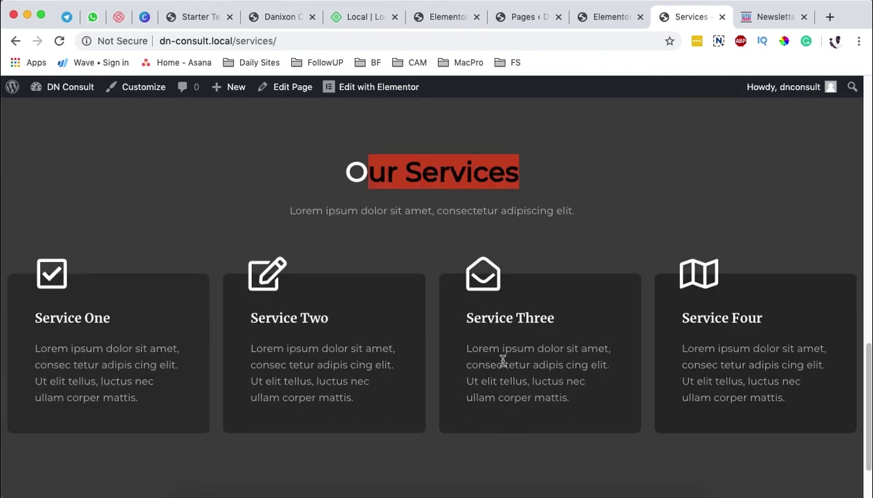
scroll(497, 353, down, 2)
scroll(454, 195, up, 4)
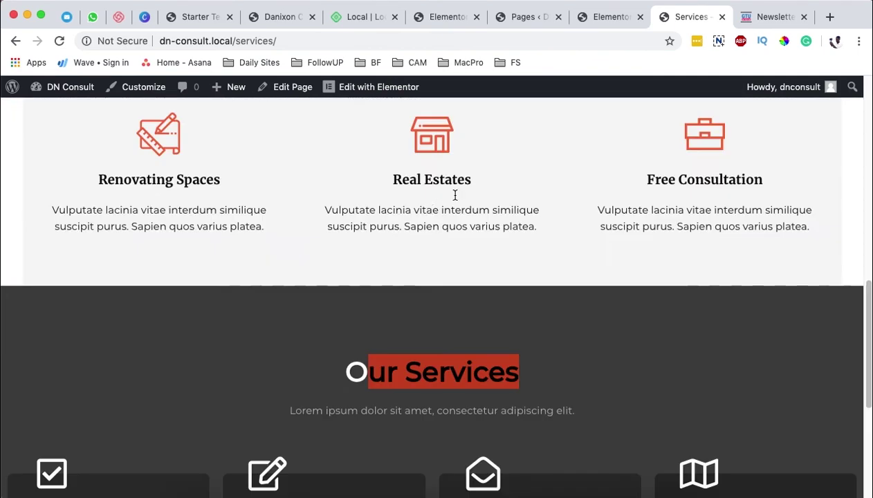
click(581, 24)
In the Services page editor, change the Our Services heading text to 'From 3rds Parties'
scroll(484, 291, down, 7)
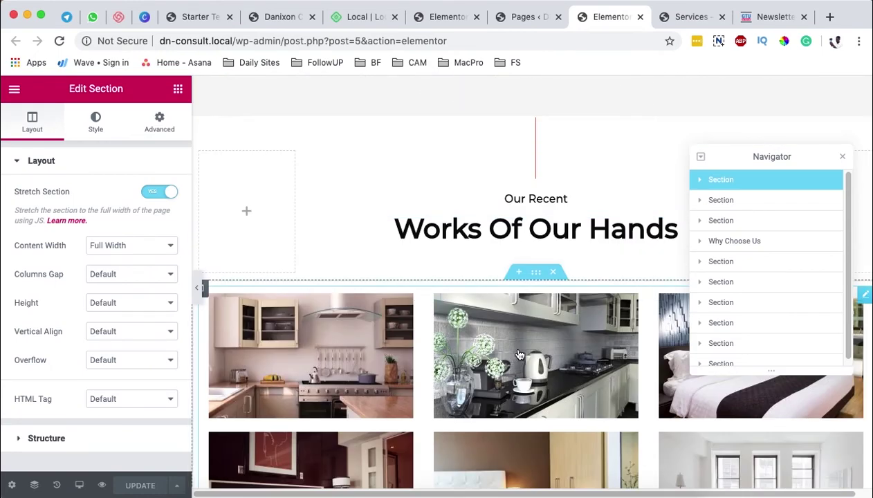
scroll(520, 354, down, 5)
click(522, 17)
click(446, 17)
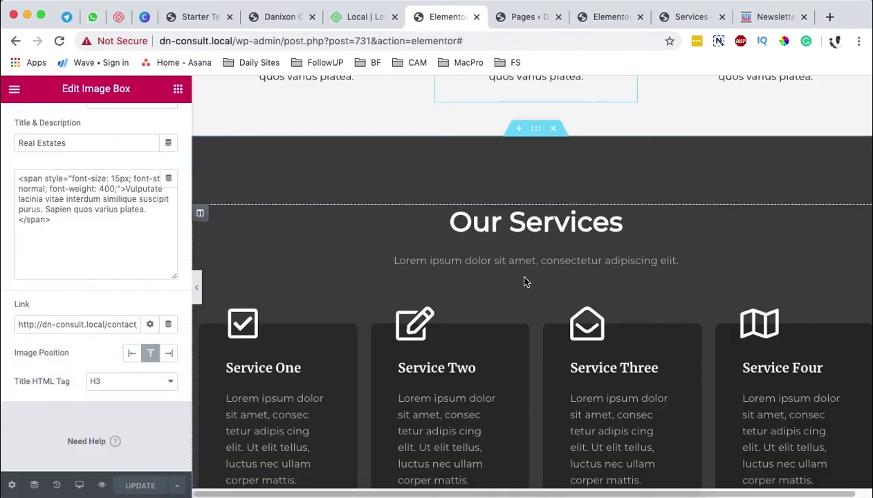
click(805, 218)
key(super+a)
text(From 4)
key(BackSpace)
text(3)
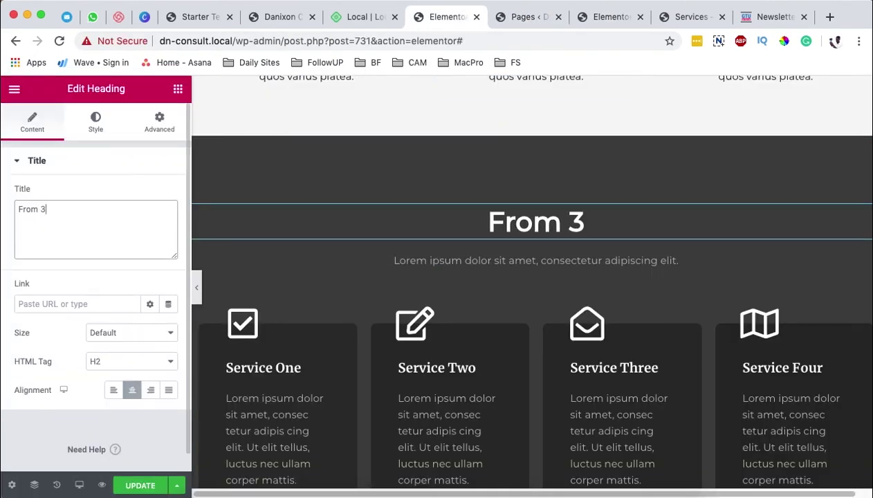
text(rds Par)
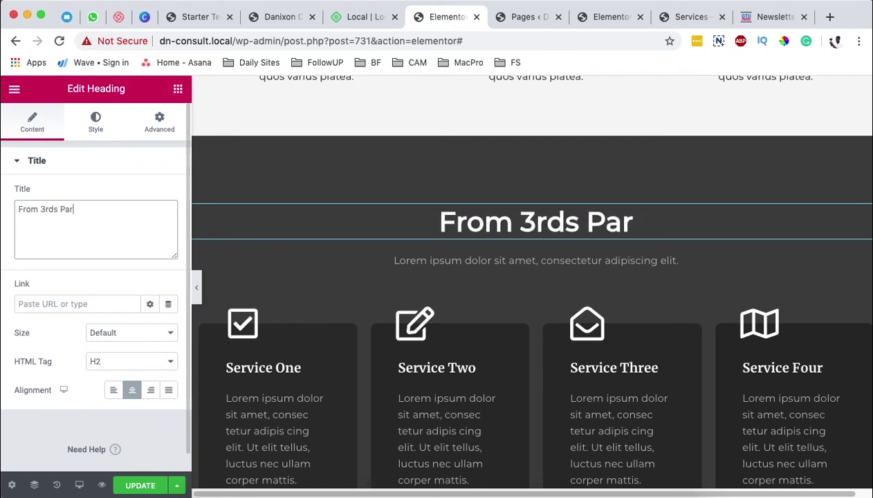
text(ties)
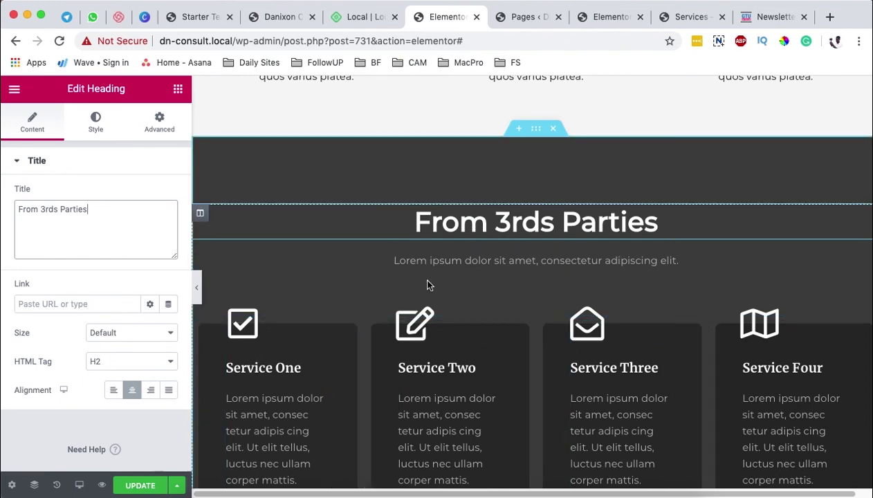
Reload the live Services page and scroll to see the 'From 3rds Parties' heading
scroll(360, 282, down, 3)
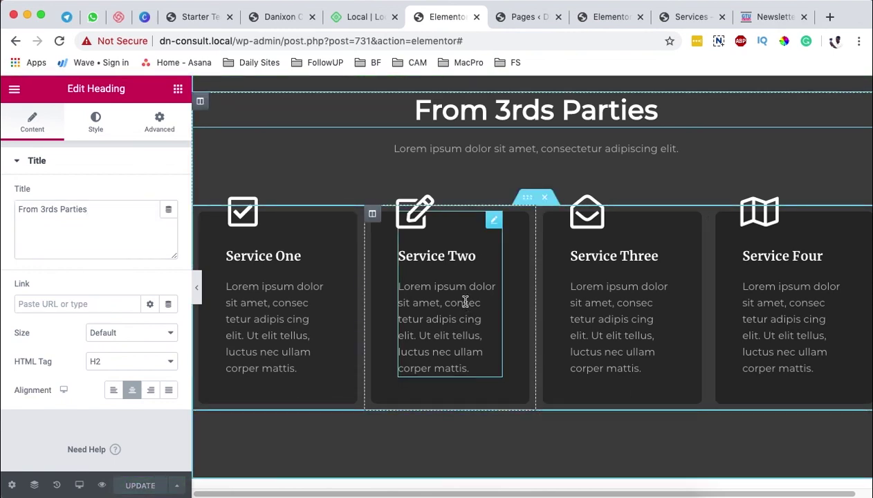
click(692, 16)
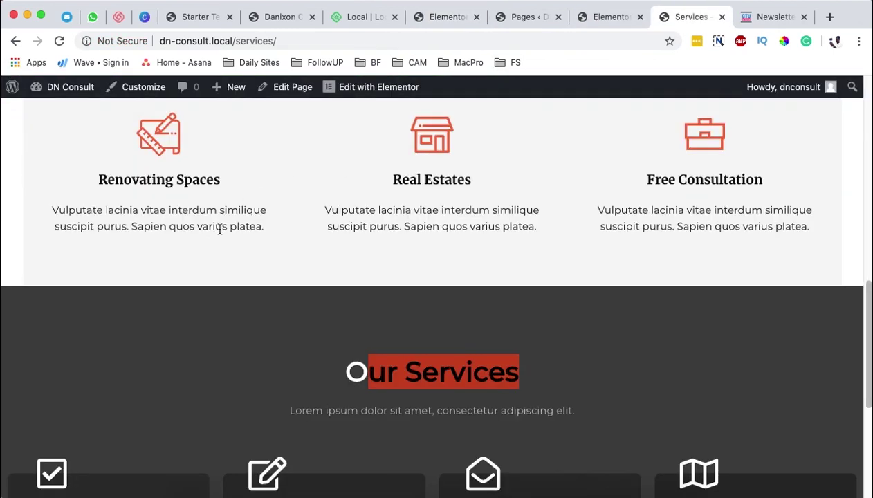
click(59, 42)
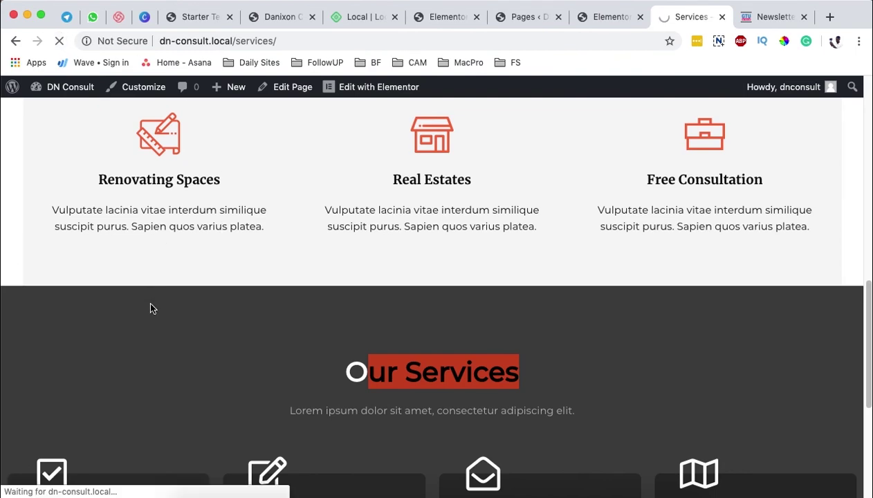
scroll(185, 327, down, 3)
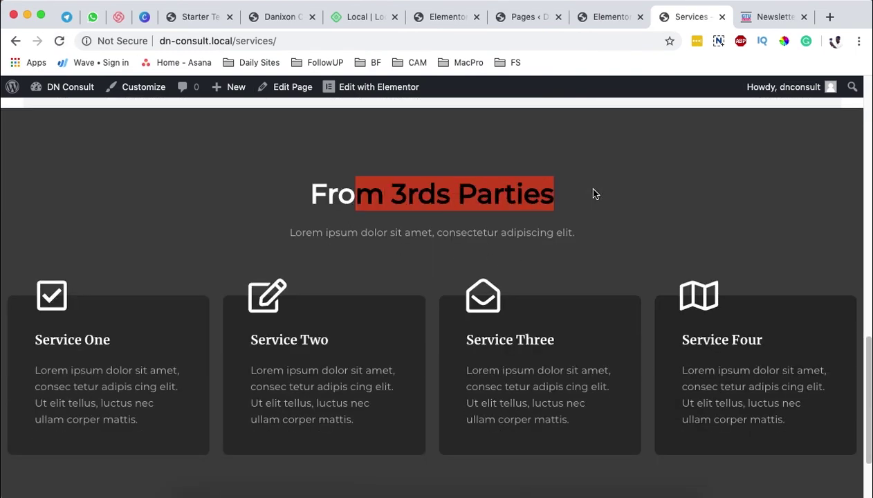